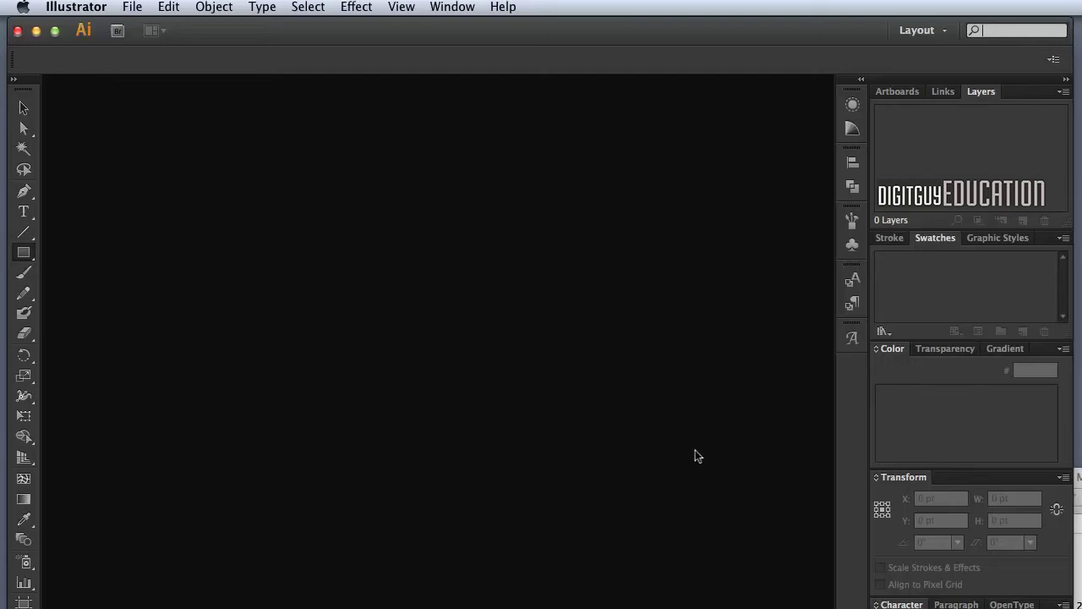
Open the New Document dialog from the File menu
left_click(132, 7)
left_click(148, 26)
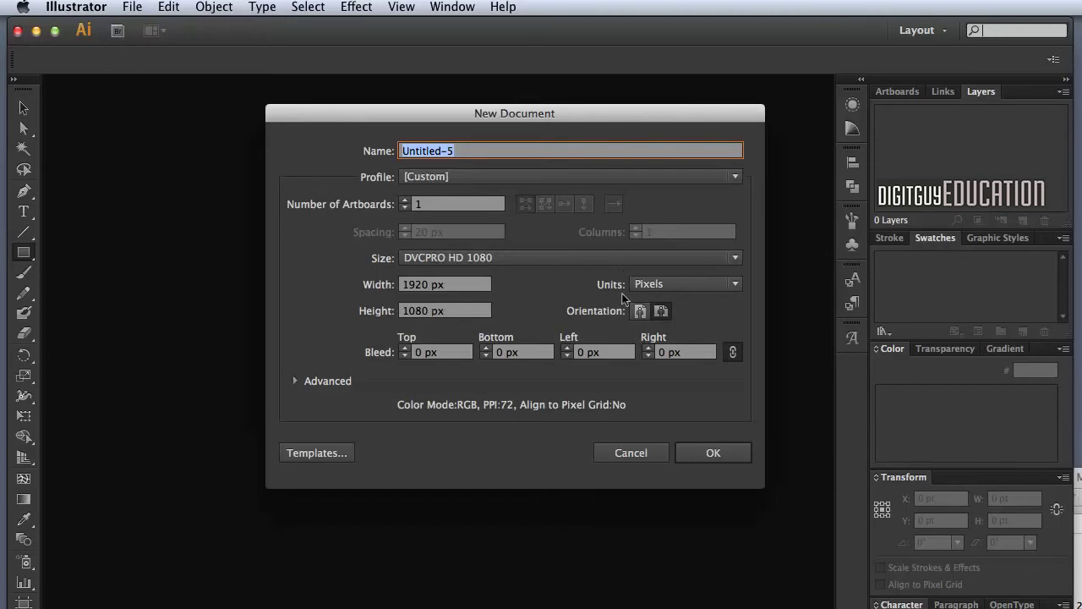
Create a 1920 × 1080 px document with the Video and Film profile's DVCPRO HD 1080 size
left_click(524, 176)
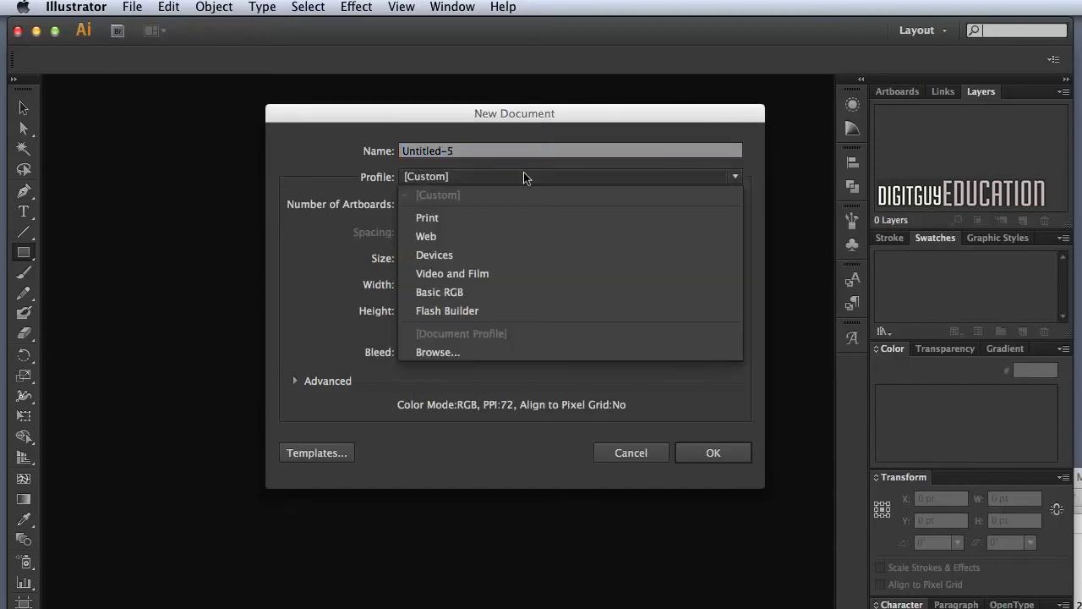
left_click(525, 272)
left_click(472, 258)
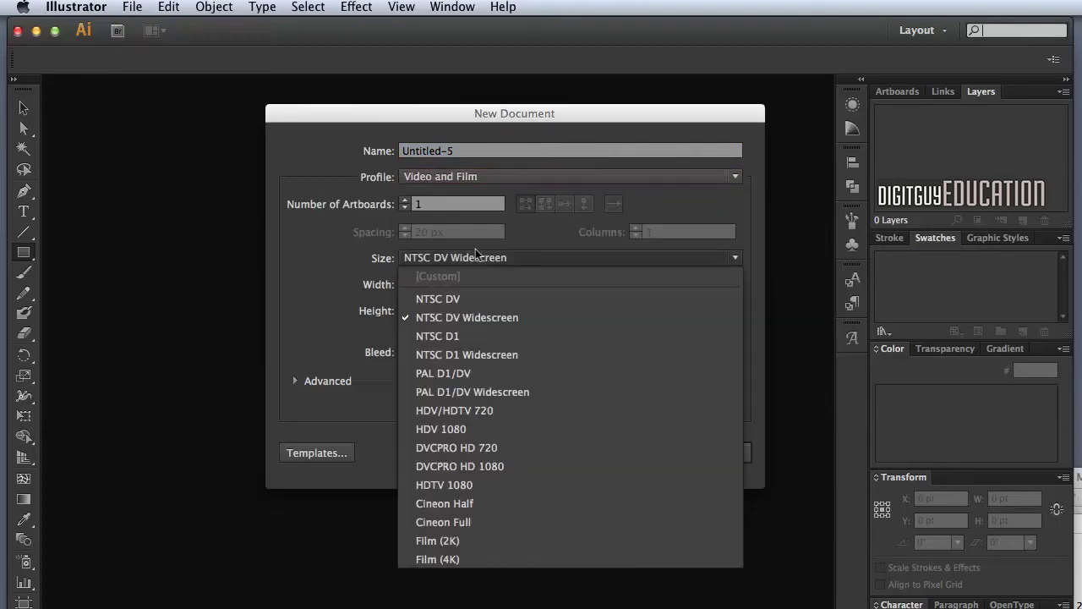
left_click(515, 468)
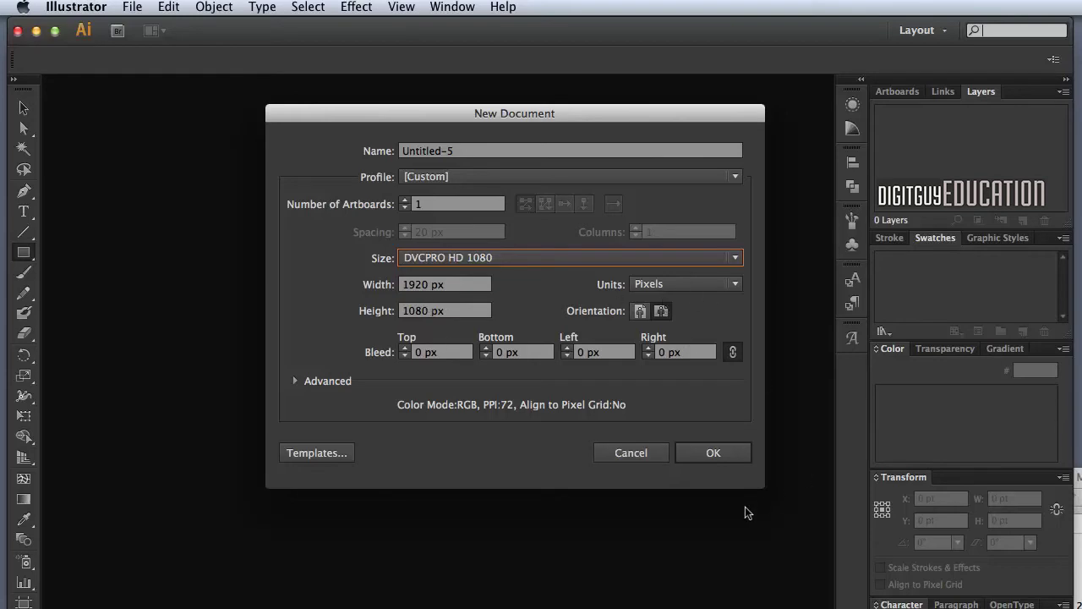
left_click(707, 453)
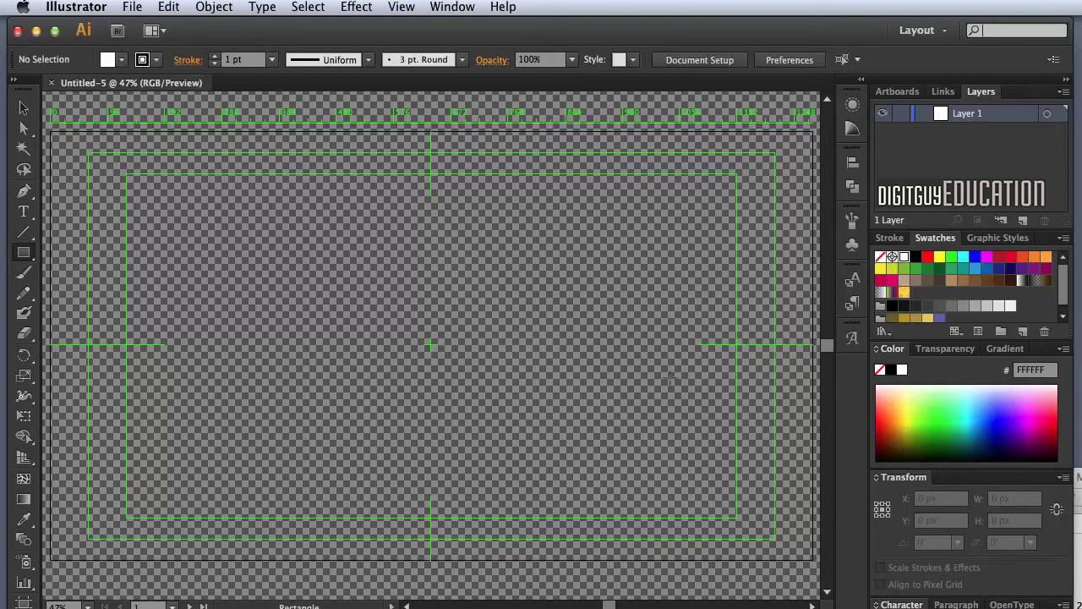
Hide the transparency grid, show rulers, and drag a vertical guide to about X 957.6 px
left_click(391, 6)
left_click(422, 387)
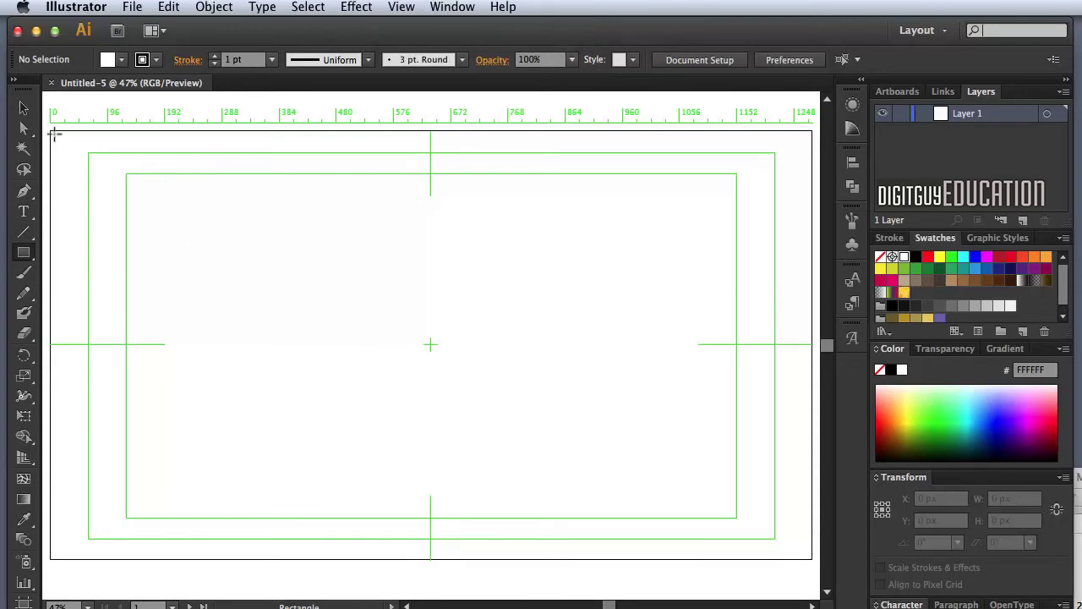
key("super+r")
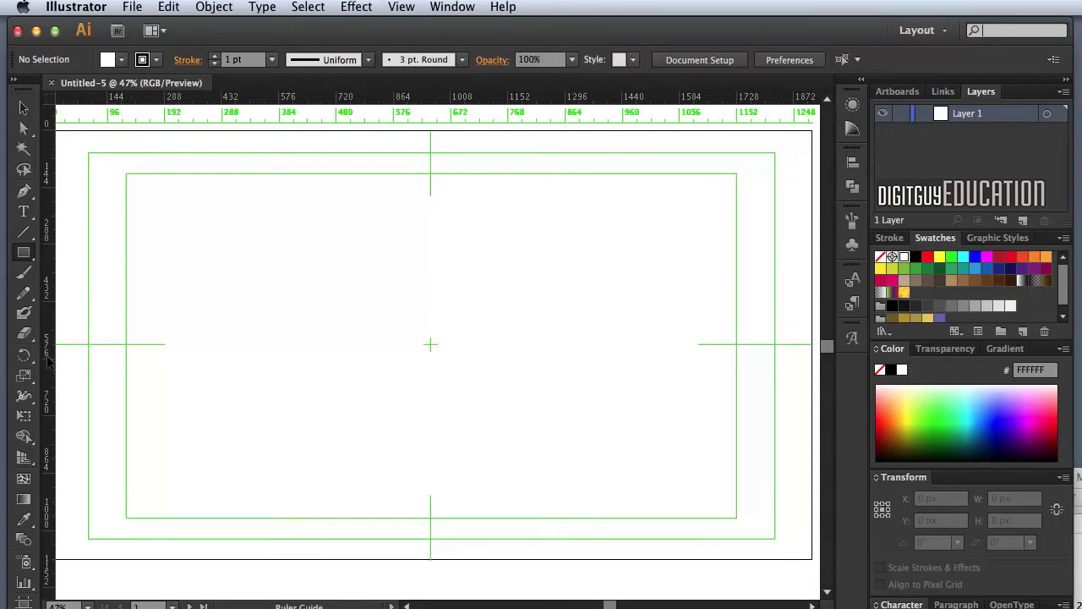
left_click_drag(58, 354, 426, 388)
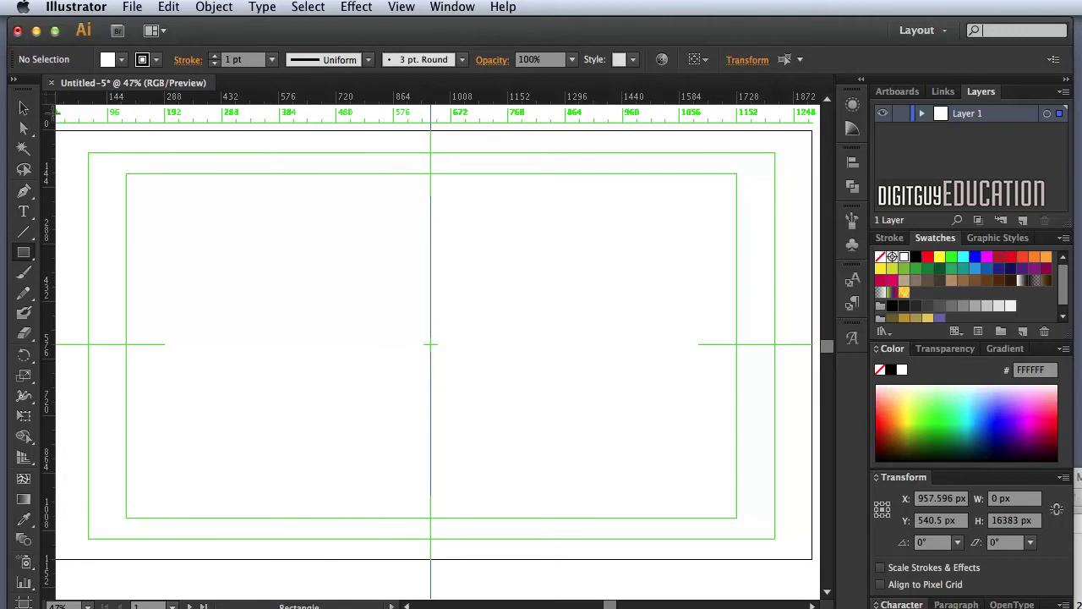
Set the ruler zero point at the centre guide and pan the artboard back into view
scroll(137, 140, "up", 8)
left_click_drag(423, 100, 431, 105)
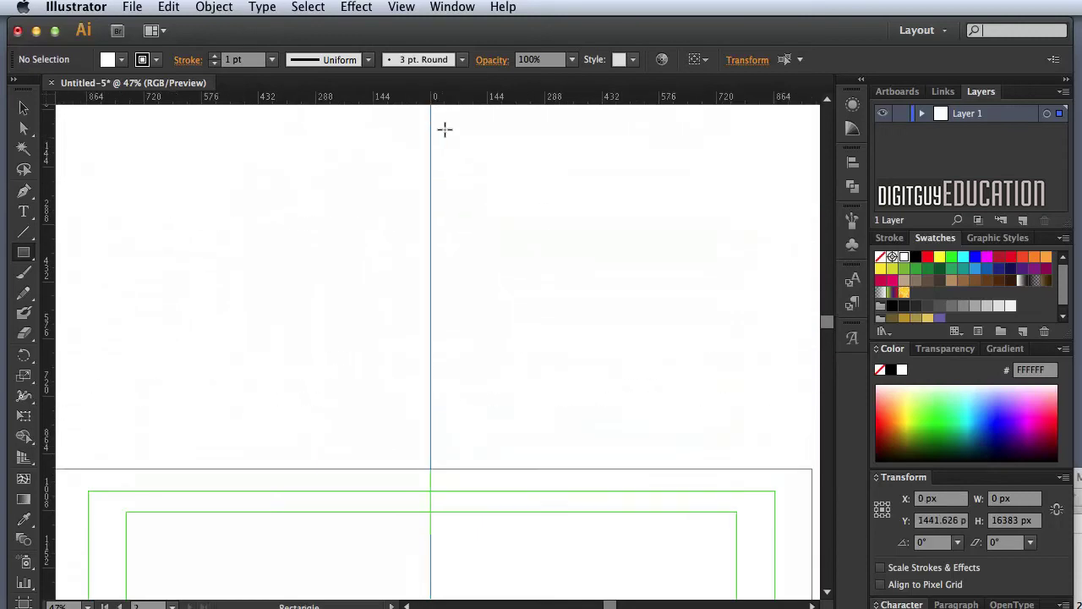
key("space")
left_click_drag(567, 379, 578, 171)
scroll(578, 172, "down", 5)
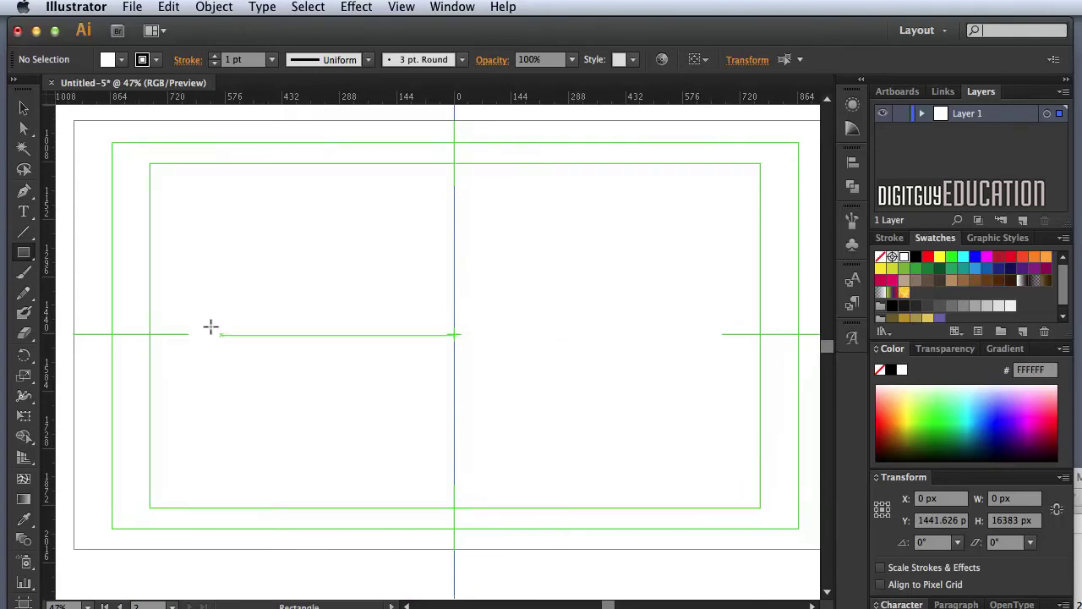
Add vertical guides left and right of centre and two horizontal guides near mid-height
left_click_drag(50, 411, 280, 400)
left_click_drag(53, 452, 628, 443)
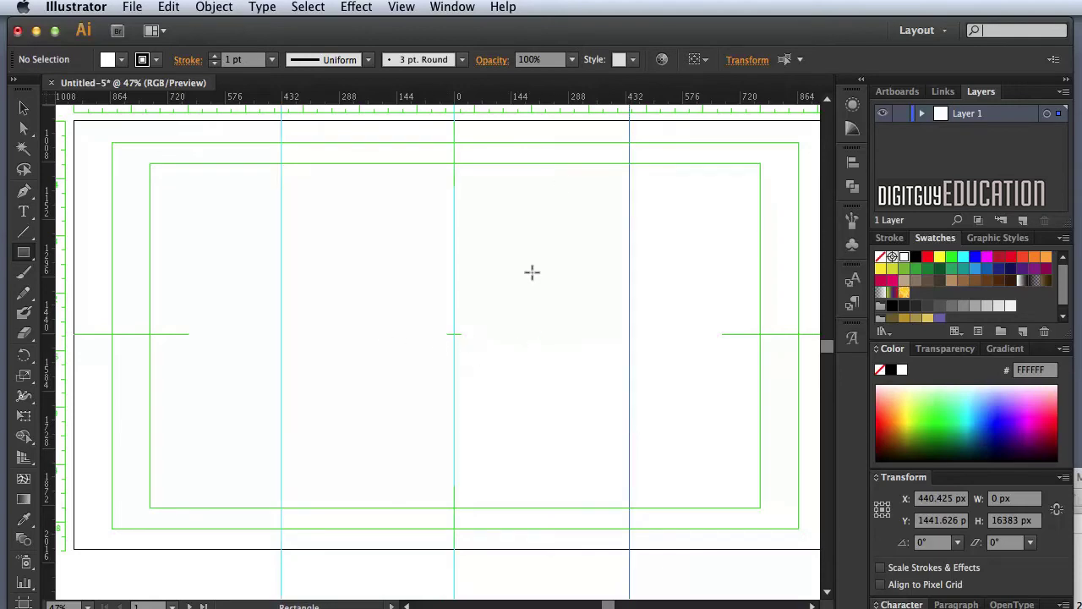
left_click_drag(519, 102, 519, 334)
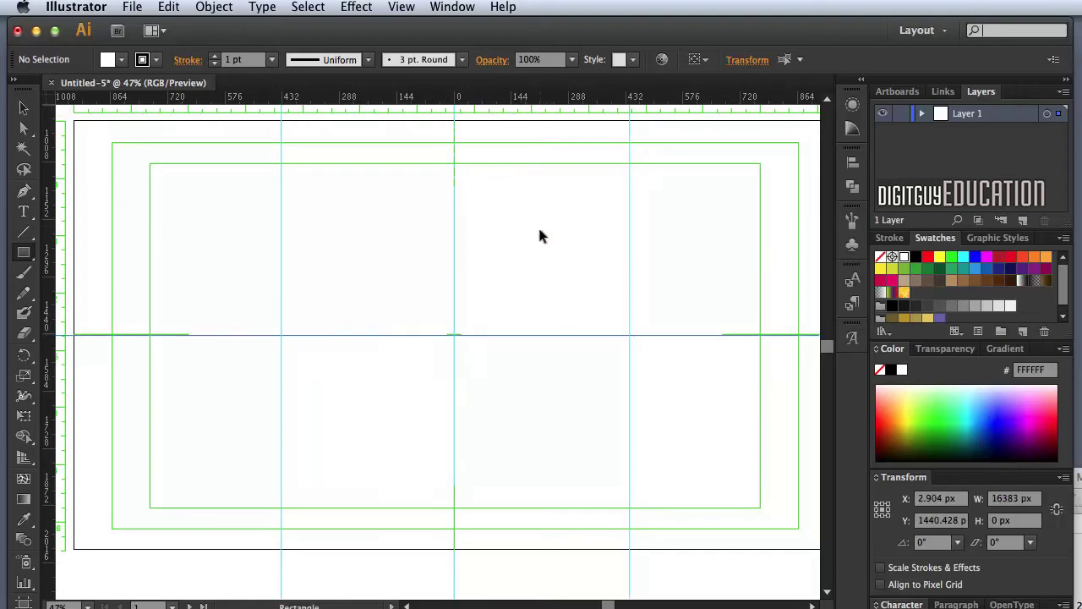
left_click_drag(526, 103, 521, 307)
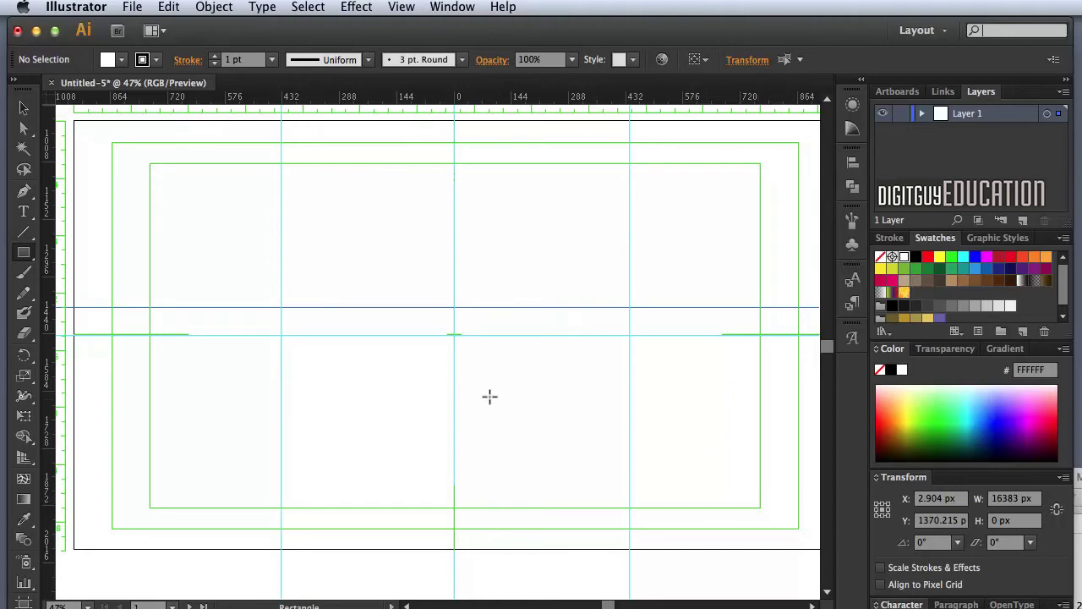
Draw a Pen arch from the left guide crossing to the right crossing, then deselect it
key("v")
left_click(24, 191)
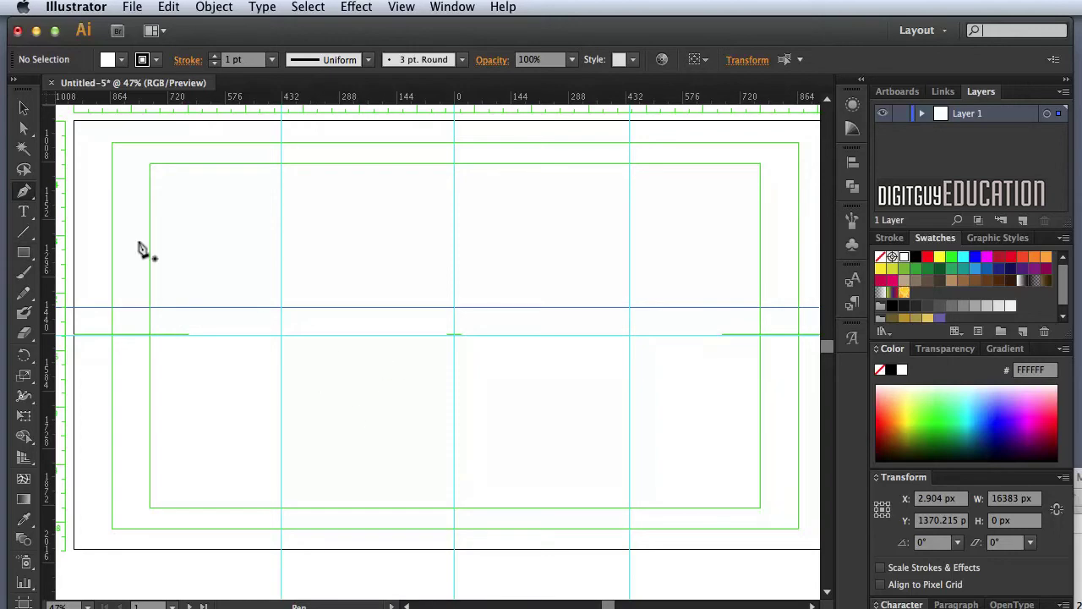
left_click(282, 335)
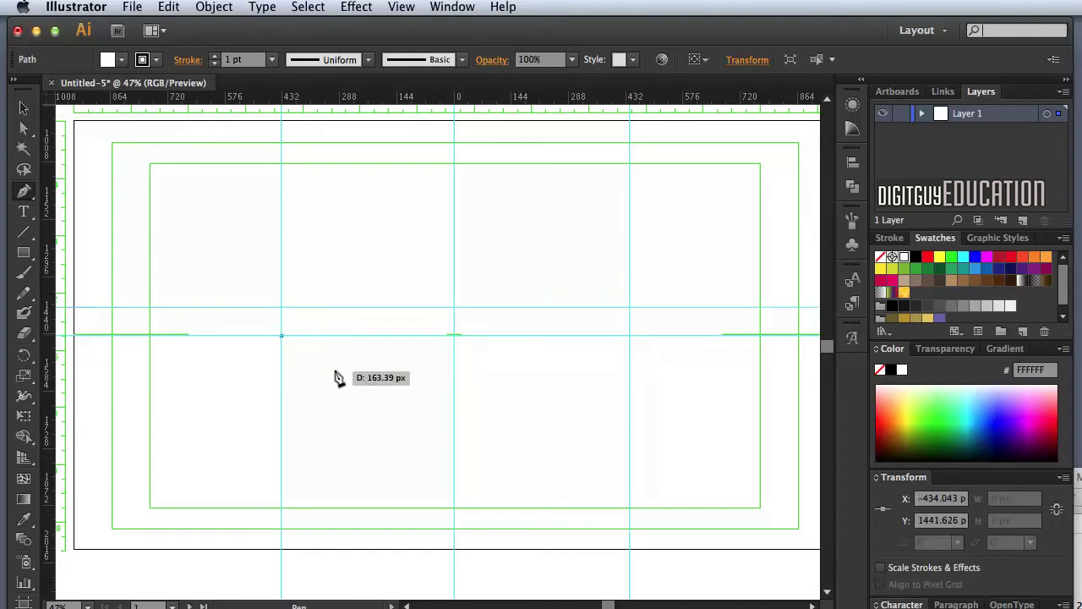
left_click_drag(629, 336, 710, 394)
left_click(24, 107)
left_click(391, 402)
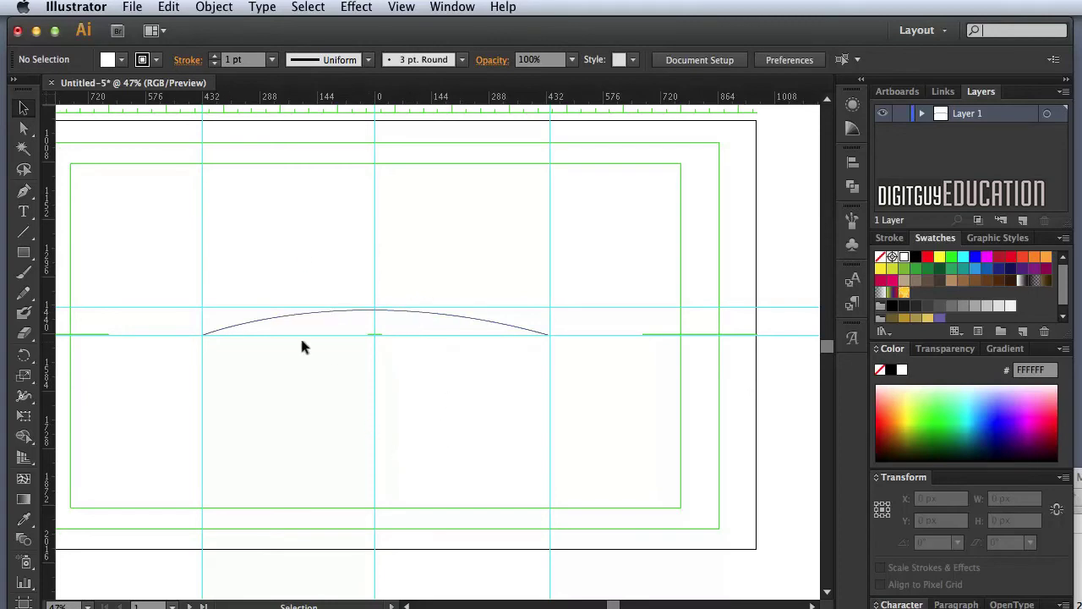
Turn the arch into a text path with the Type on a Path tool
left_click(23, 212)
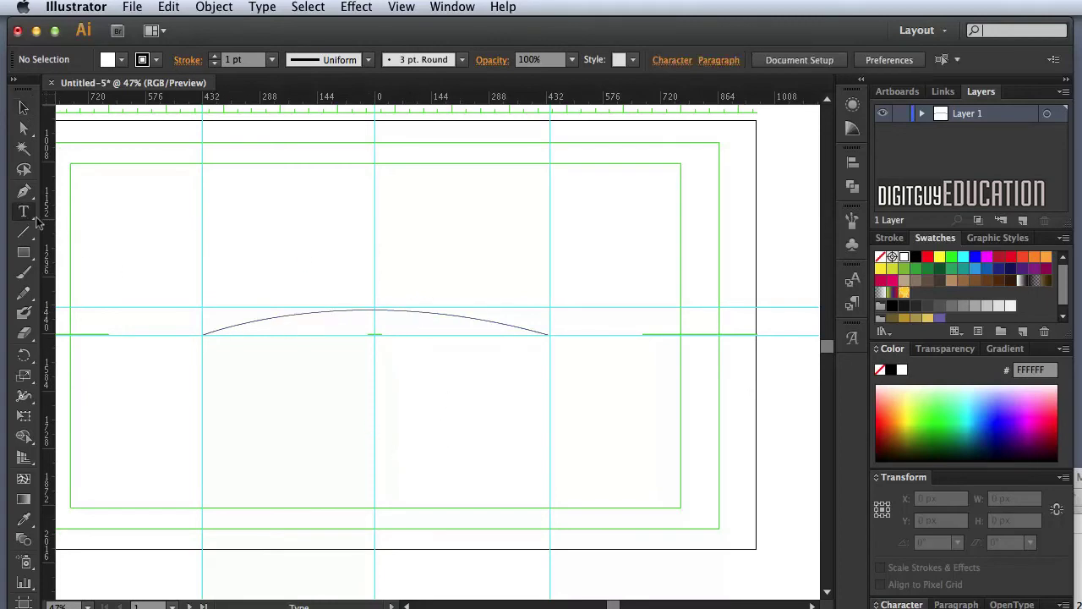
left_click(24, 210)
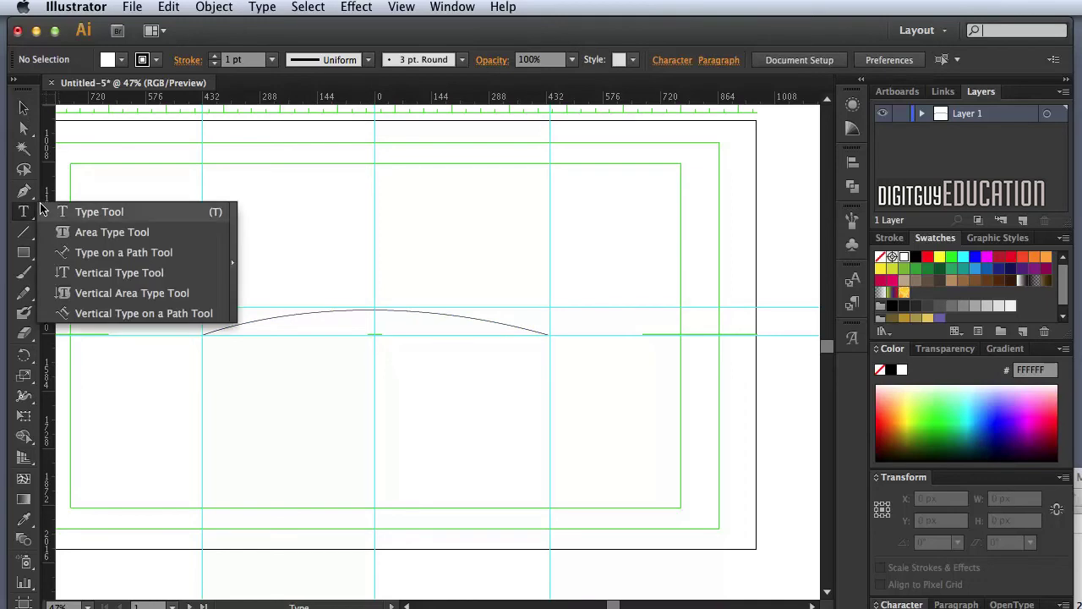
left_click(88, 252)
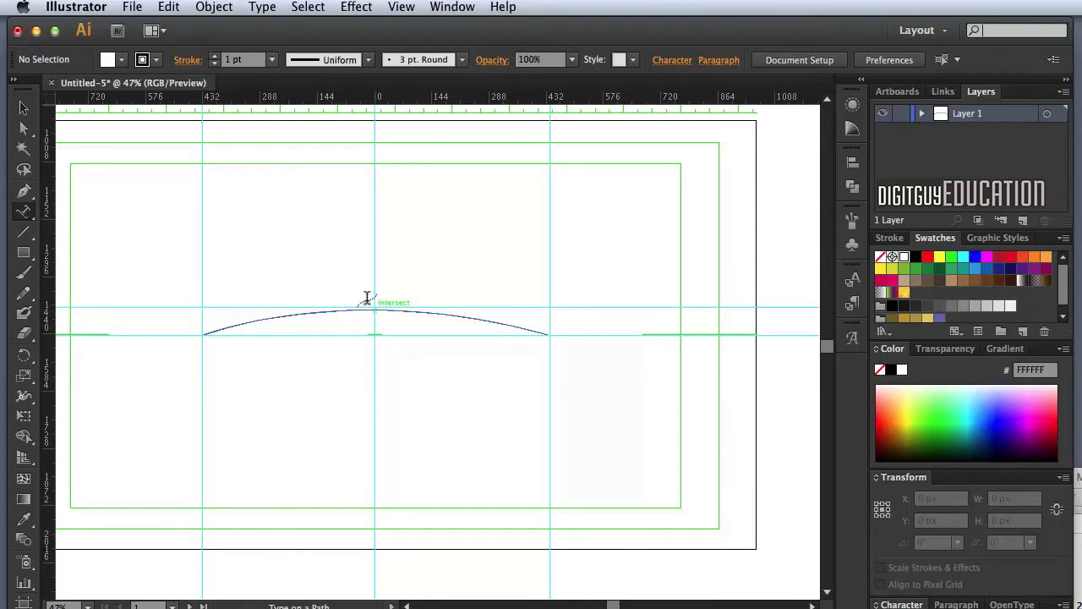
left_click(367, 300)
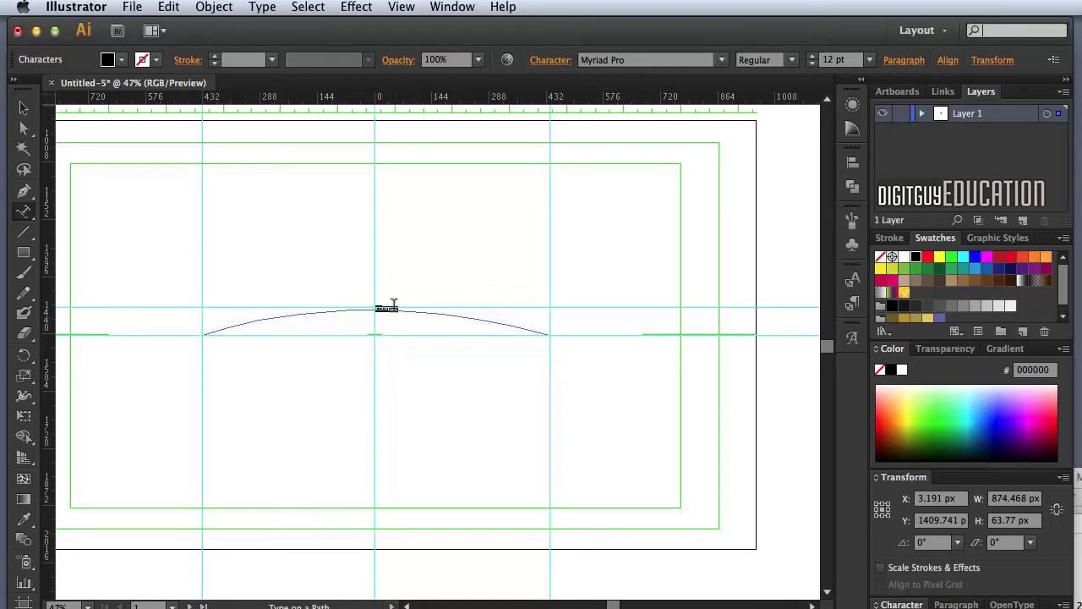
Enlarge the SCULPTURE path text to 70 pt, then deselect it
left_click(397, 322, "super")
key("super+shift+period")
key("super+shift+period")
key("super+shift+period")
key("super+shift+period")
key("super+shift+period")
key("super+shift+period")
key("super+shift+period")
key("super+shift+period")
key("super+shift+period")
key("super+shift+period")
key("super+shift+period")
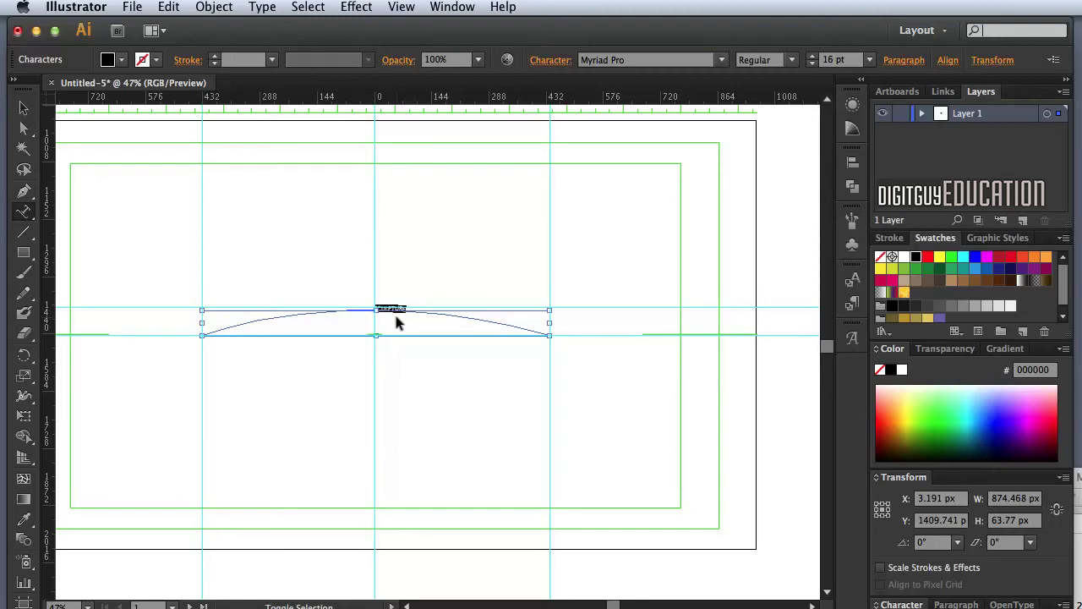
key("super+shift+period")
key("super+shift+period")
key("super+shift+period")
key("super+shift+period")
key("super+shift+period")
key("super+shift+period")
key("super+shift+period")
key("super+shift+period")
key("super+shift+period")
key("super+shift+period")
key("super+shift+period")
key("super+shift+period")
key("super+shift+period")
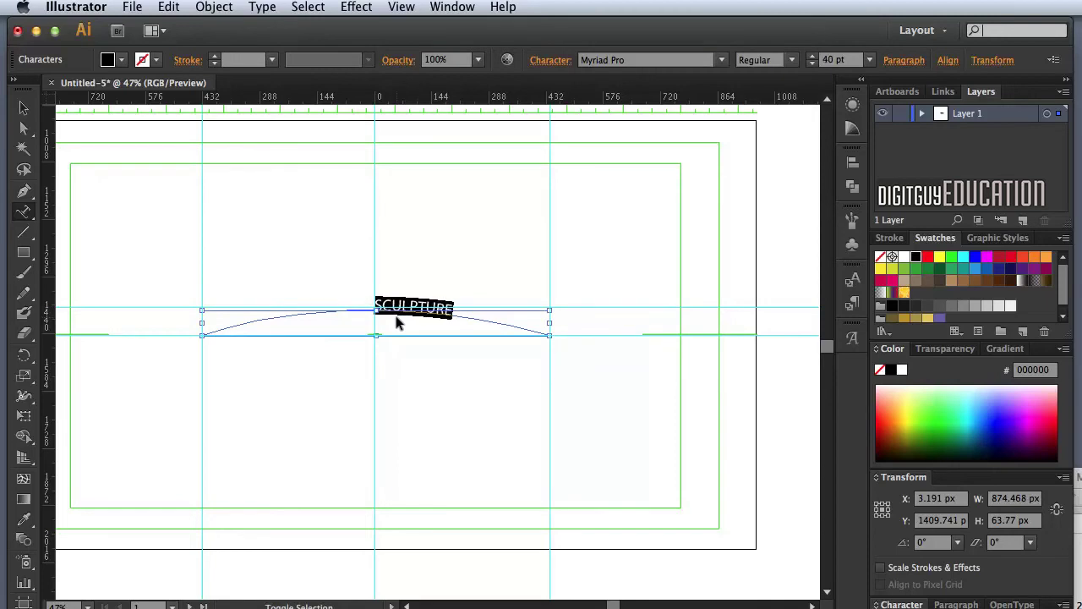
key("super+shift+period")
key("super+shift+period")
key("super+shift+period")
key("super+shift+period")
key("super+shift+period")
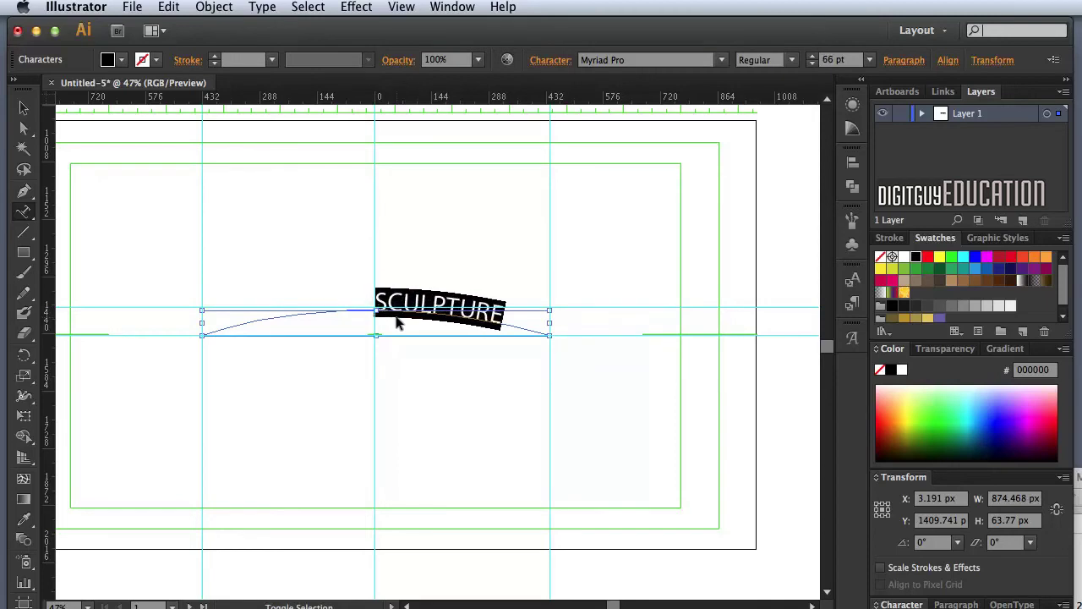
key("super+shift+a")
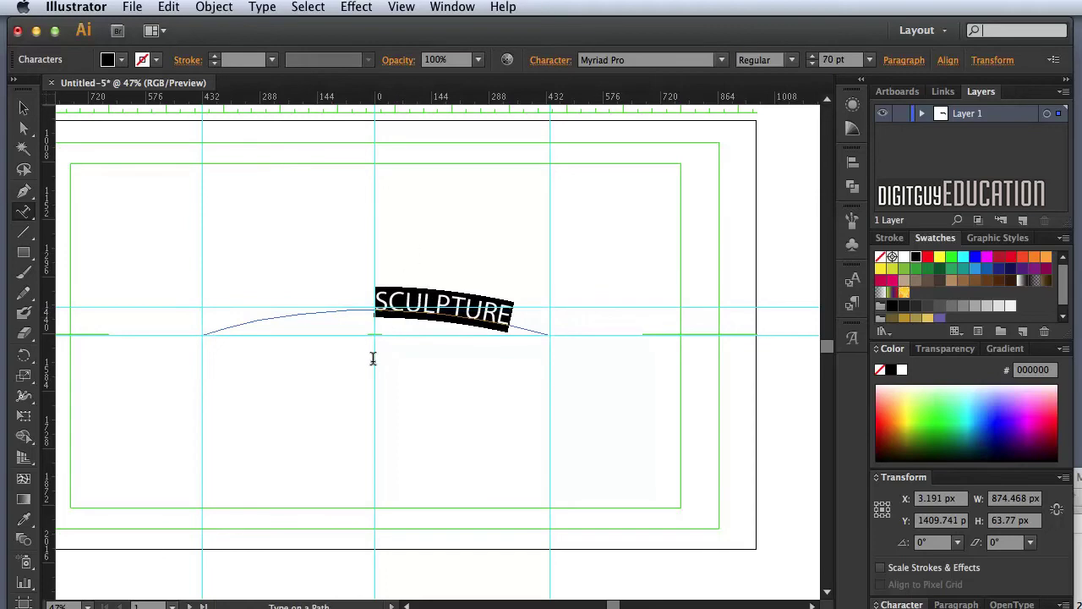
key("v")
Set the title font to Fairview Regular, then zoom in and enter the path text
left_click(639, 60)
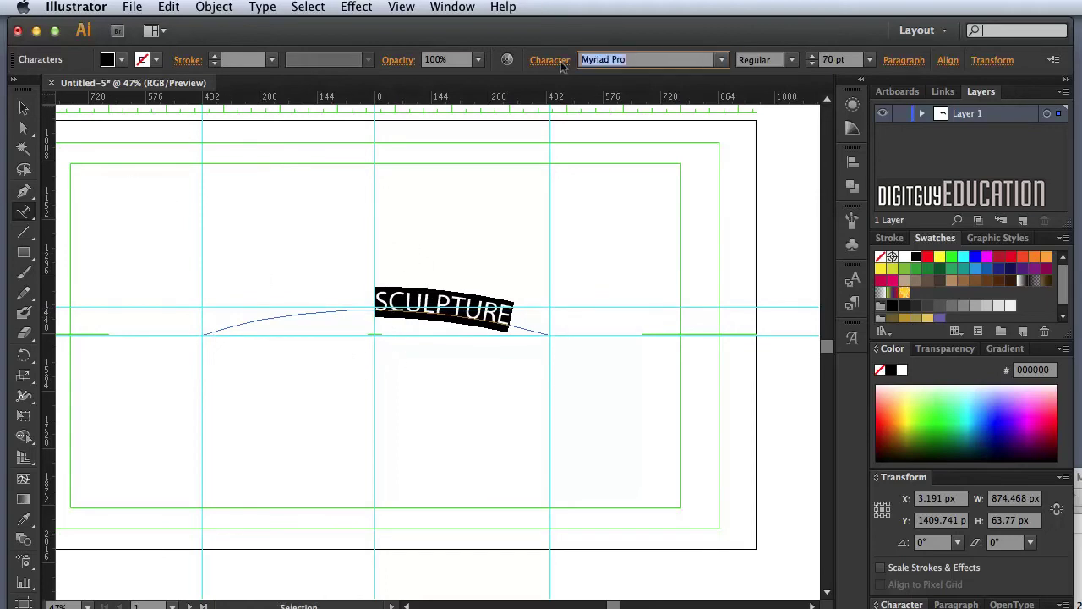
type("Fairview Regular")
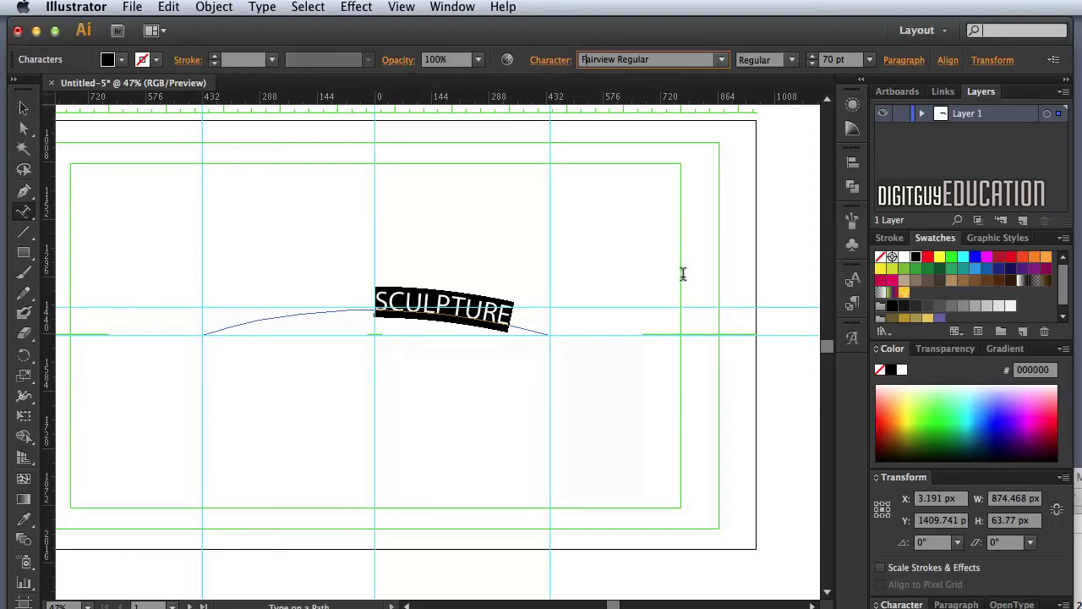
key("Return")
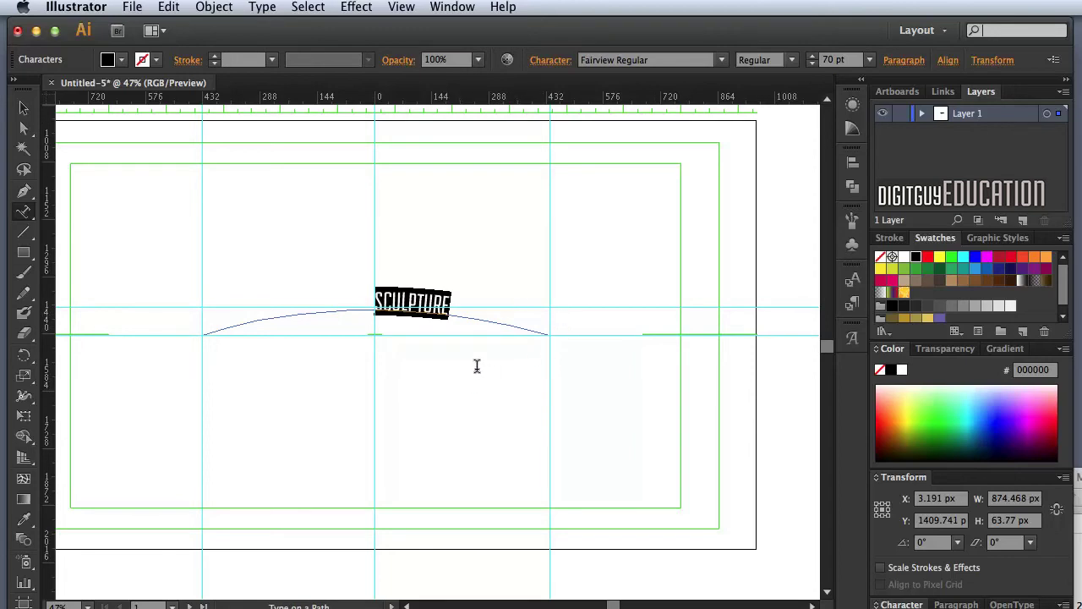
key("Escape")
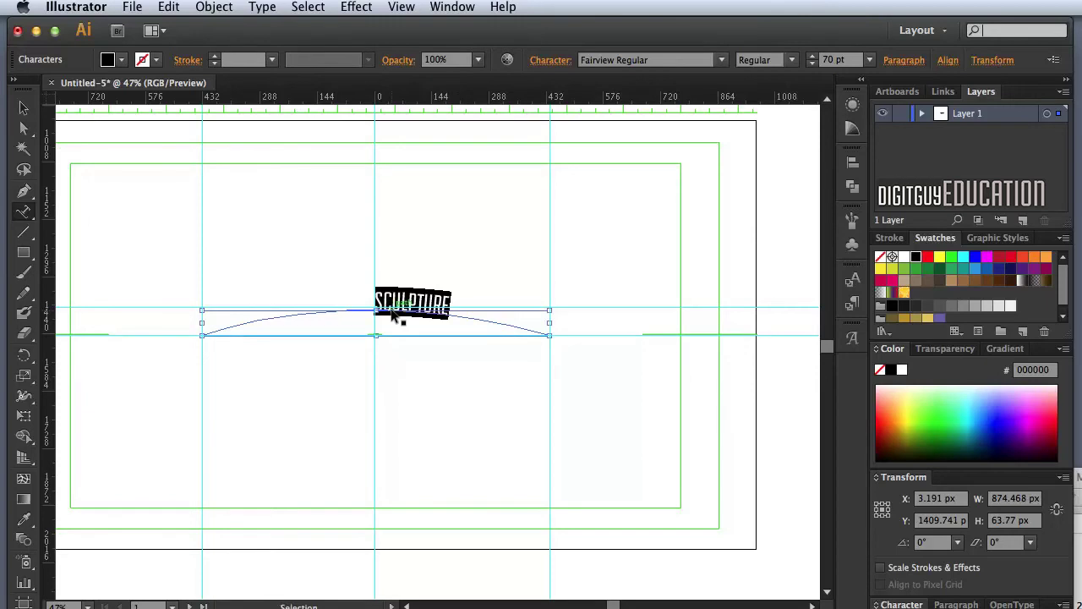
key("super+plus")
key("super+plus")
key("super+plus")
key("super+plus")
double_click(387, 297)
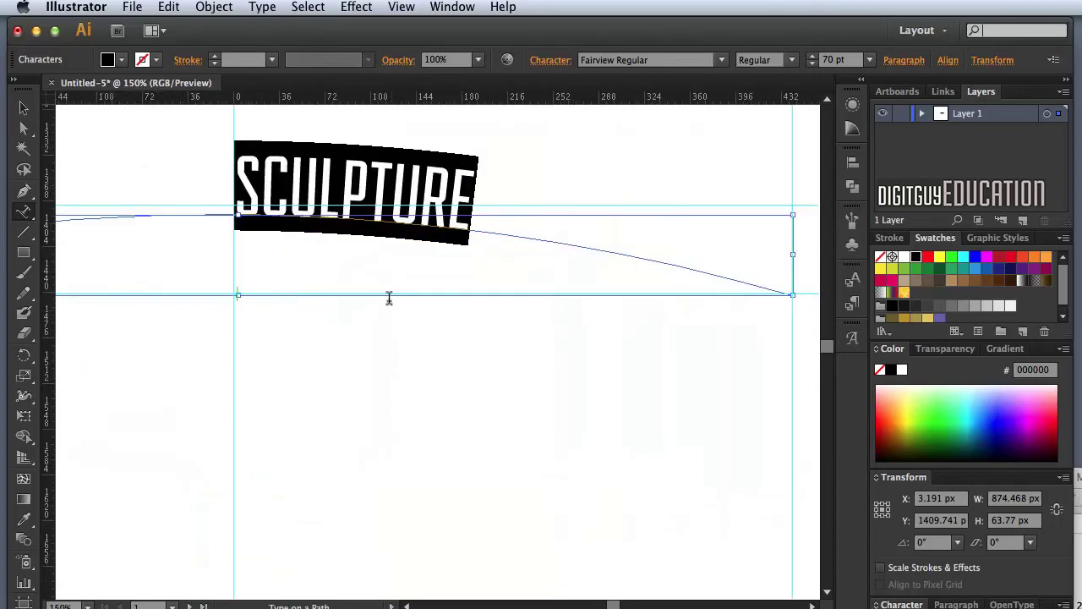
Slide SCULPTURE along the arc and centre-align it on the peak
left_click(386, 340)
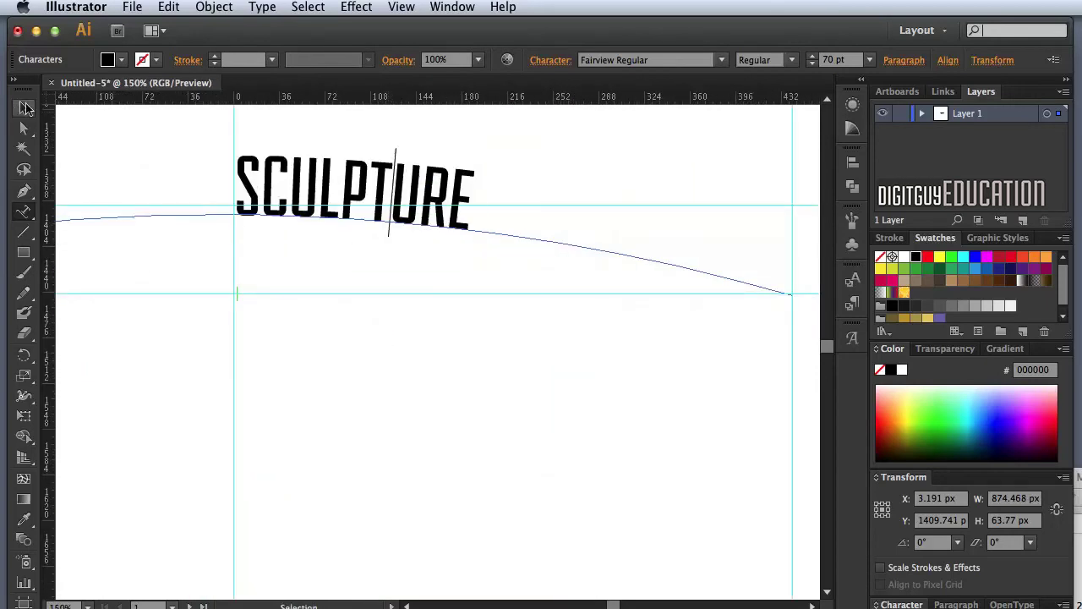
key("Escape")
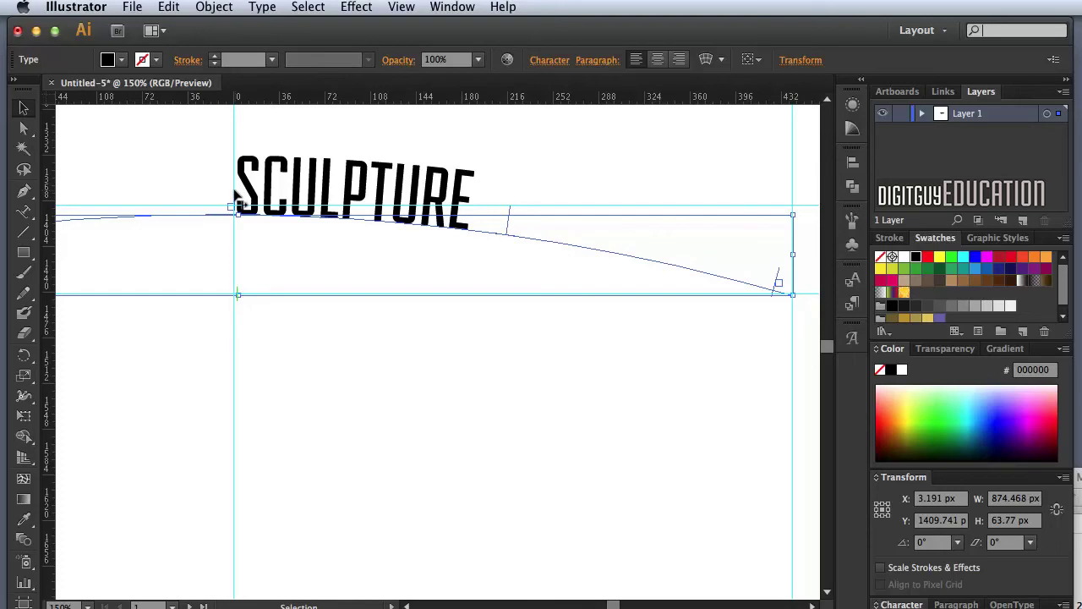
left_click_drag(235, 196, 55, 253)
mouse_move(73, 263)
left_mouse_down()
mouse_move(59, 258)
mouse_move(74, 270)
mouse_move(160, 258)
mouse_move(96, 286)
left_mouse_up()
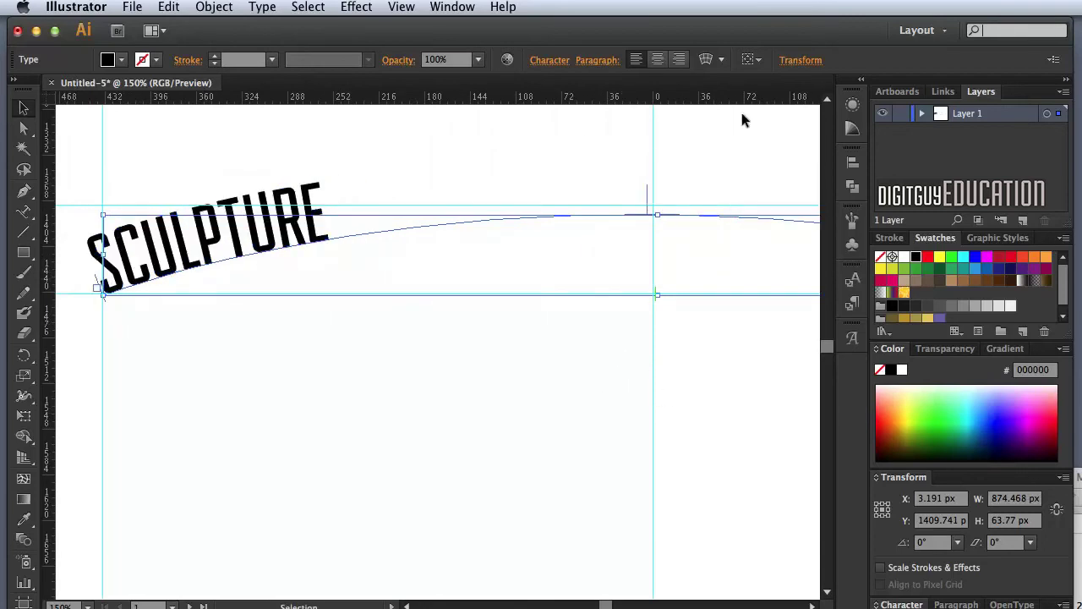
left_click(657, 60)
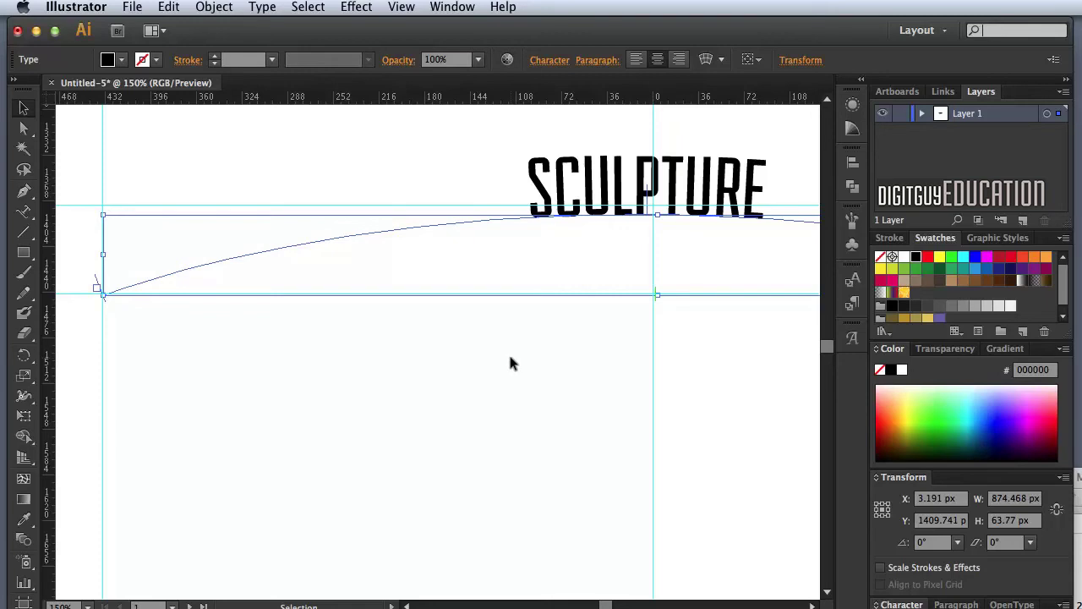
Zoom out to view the whole arc and select the arc carrying SCULPTURE
key("super+minus")
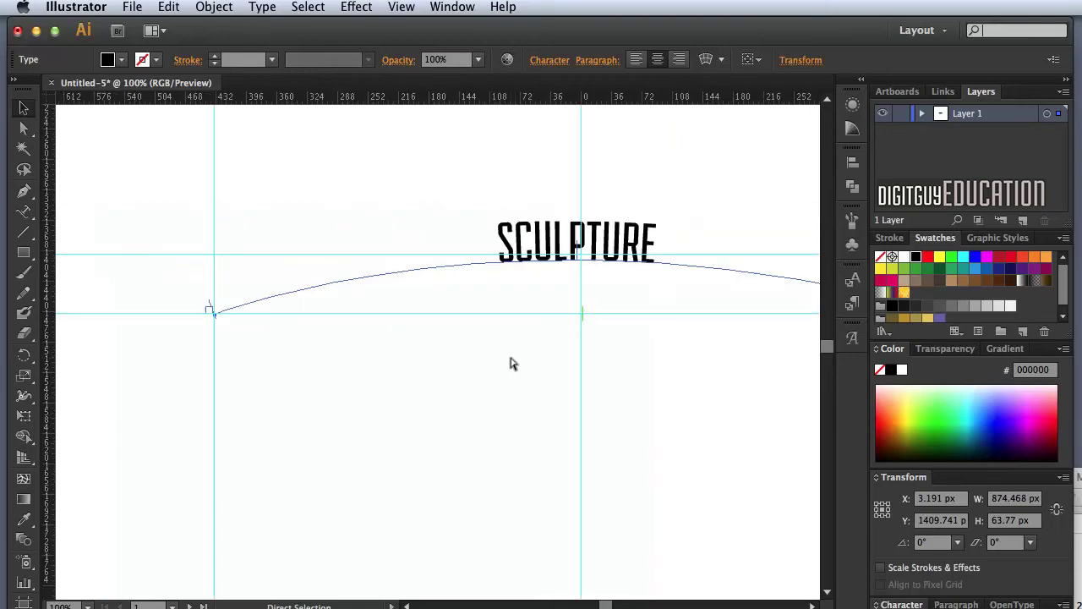
key("super+minus")
scroll(508, 351, "up", 5)
scroll(508, 351, "left", 8)
left_click_drag(616, 369, 280, 248)
key("super+z")
left_click(495, 334)
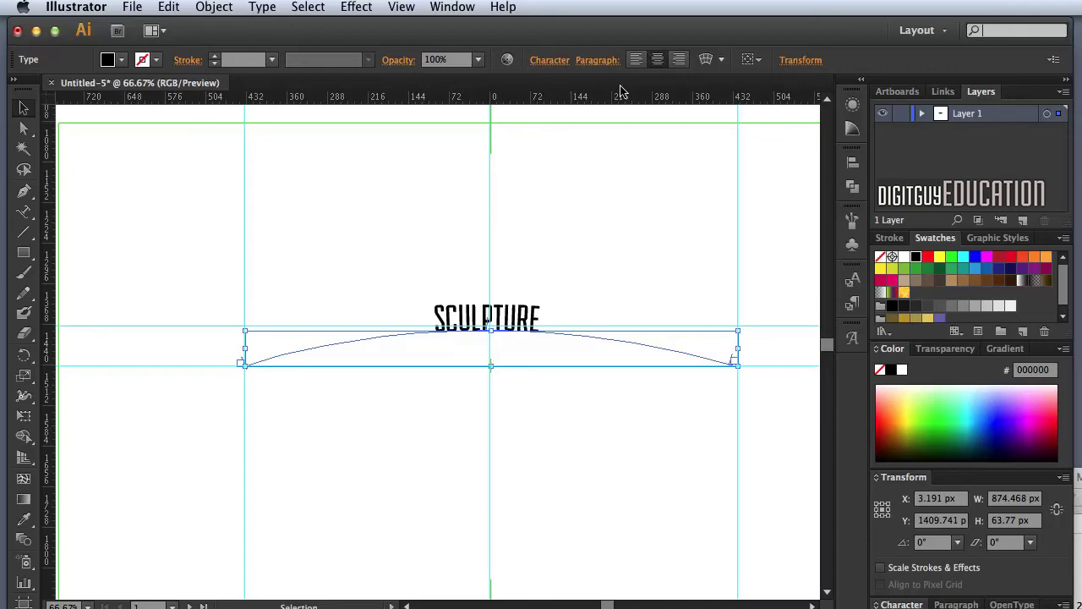
Select the word SCULPTURE and step its size up to 160 pt
left_click(24, 211)
double_click(470, 313)
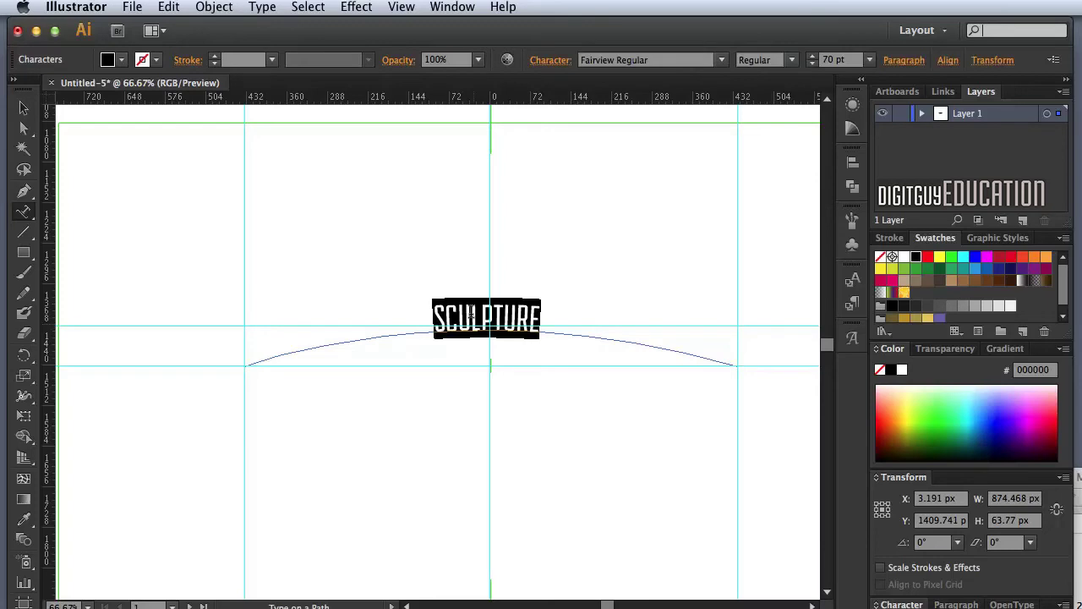
key("super+shift+period")
key("super+shift+period")
key("super+shift+period")
key("super+shift+period")
key("super+shift+period")
key("super+shift+period")
key("super+shift+period")
key("super+shift+period")
key("super+shift+period")
key("super+shift+period")
key("super+shift+period")
key("super+shift+period")
key("super+shift+period")
key("super+shift+period")
key("super+shift+period")
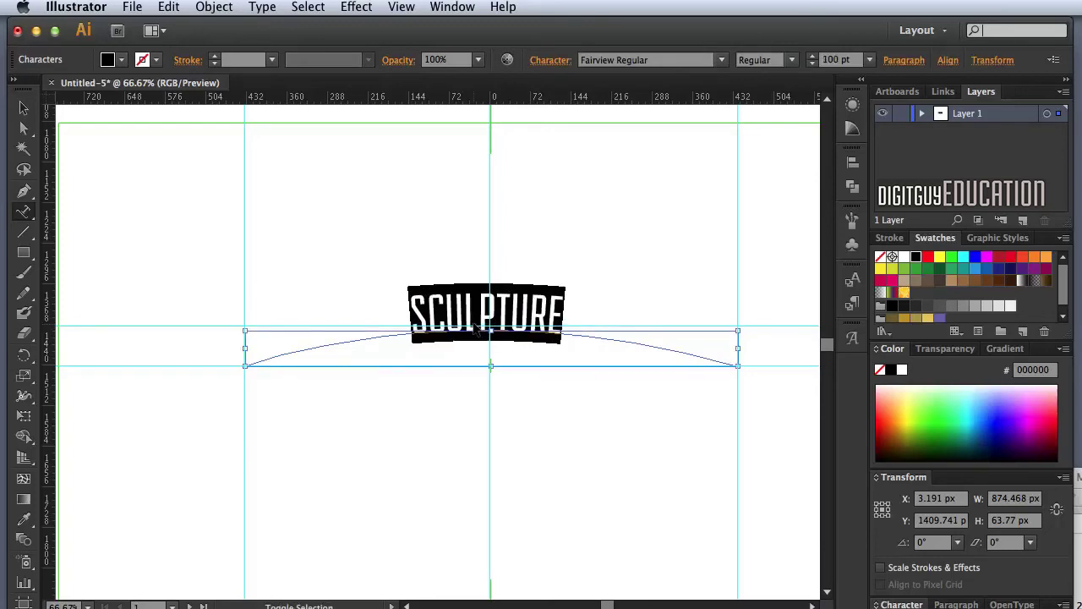
key("super+shift+period")
key("super+shift+period")
key("super+shift+period")
key("super+shift+period")
key("super+shift+period")
key("super+shift+period")
key("super+shift+period")
key("super+shift+period")
key("super+shift+period")
key("super+shift+period")
key("super+shift+period")
key("super+shift+period")
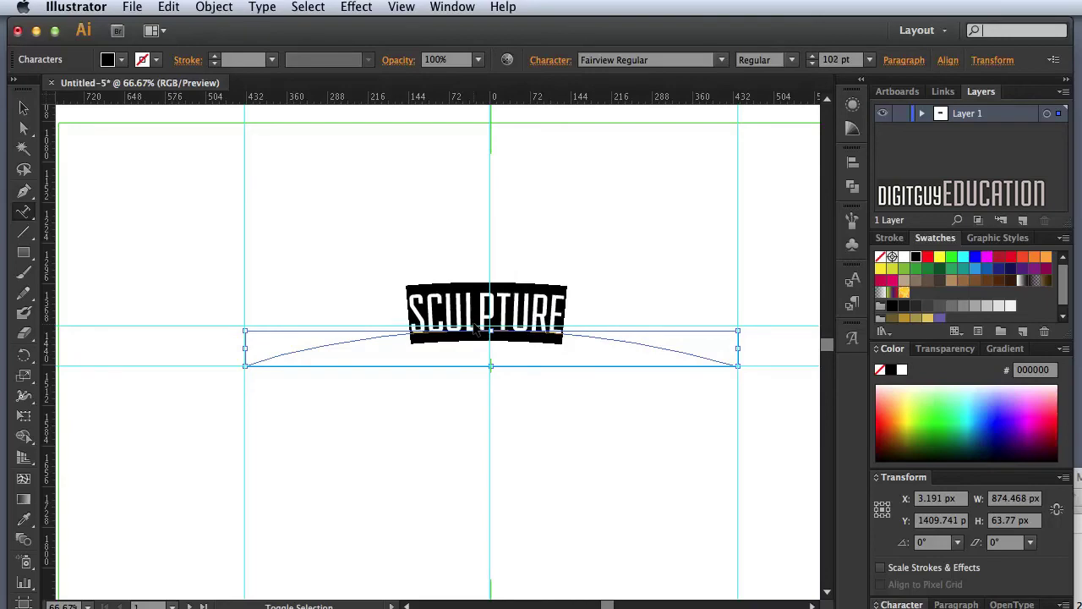
key("super+shift+period")
key("super+shift+period")
key("super+shift+period")
key("super+shift+period")
key("super+shift+period")
key("super+shift+period")
key("super+shift+period")
key("super+shift+period")
key("super+shift+period")
key("super+shift+period")
key("super+shift+period")
key("super+shift+period")
key("super+shift+period")
key("super+shift+period")
key("super+shift+period")
key("super+shift+period")
key("super+shift+period")
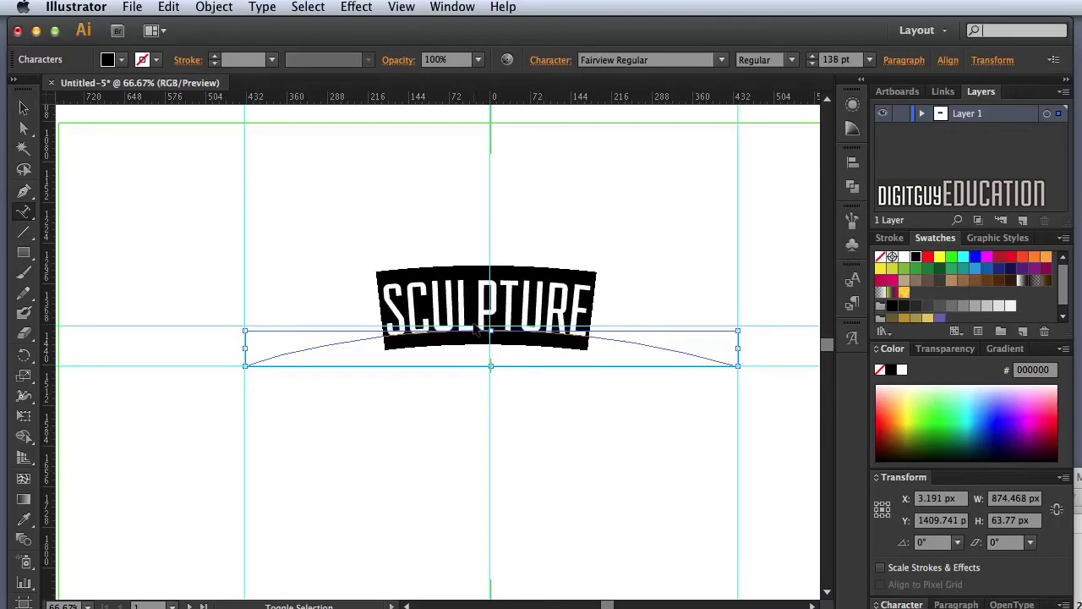
key("super+shift+period")
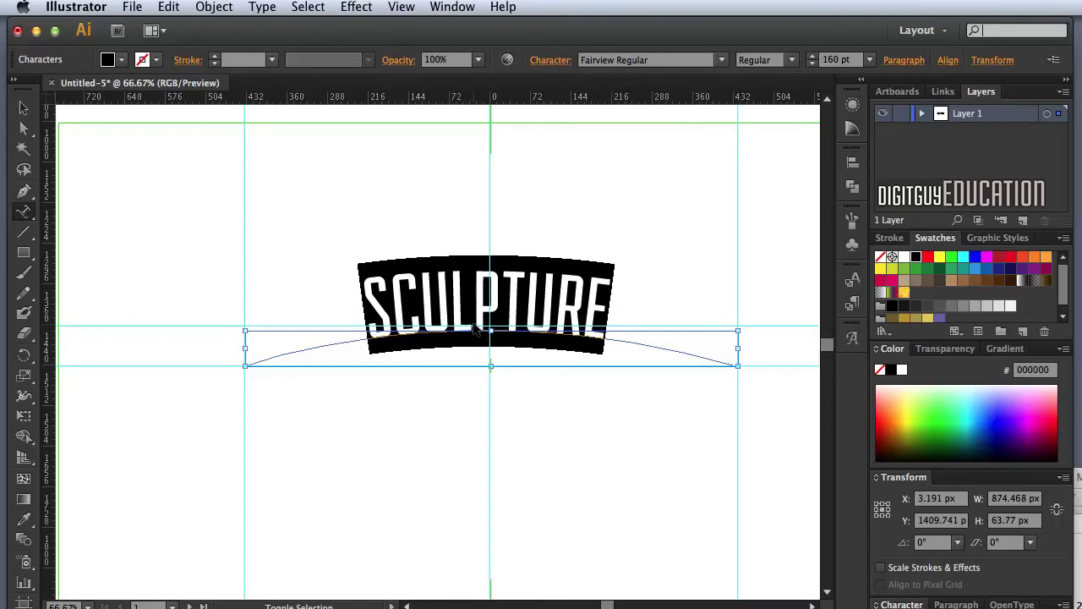
key("super+shift+a")
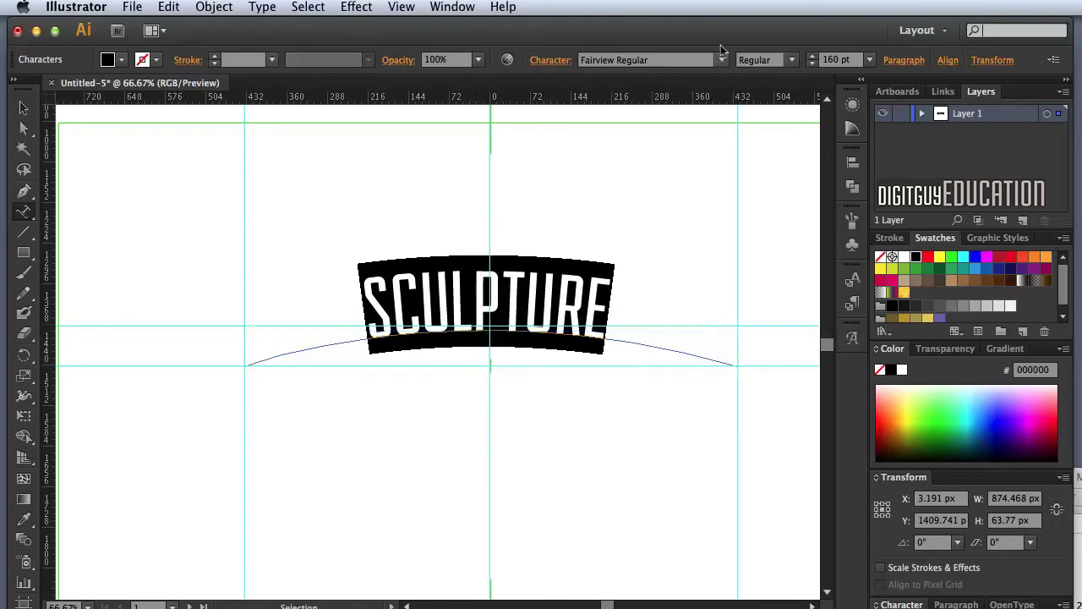
left_click(856, 57)
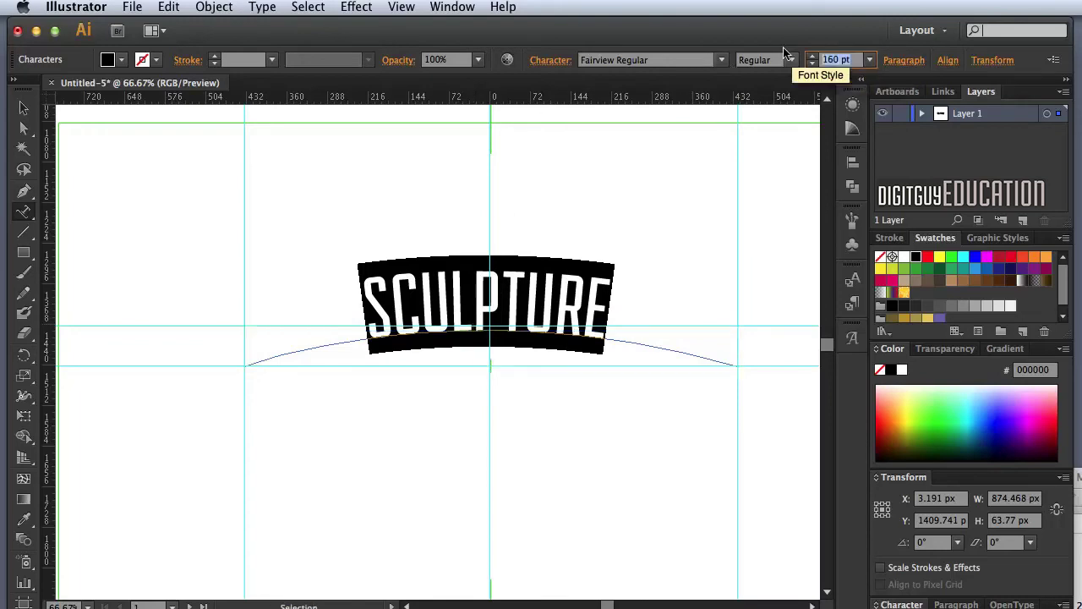
Set SCULPTURE's font size to 236 pt and select the title
type("236")
key("Return")
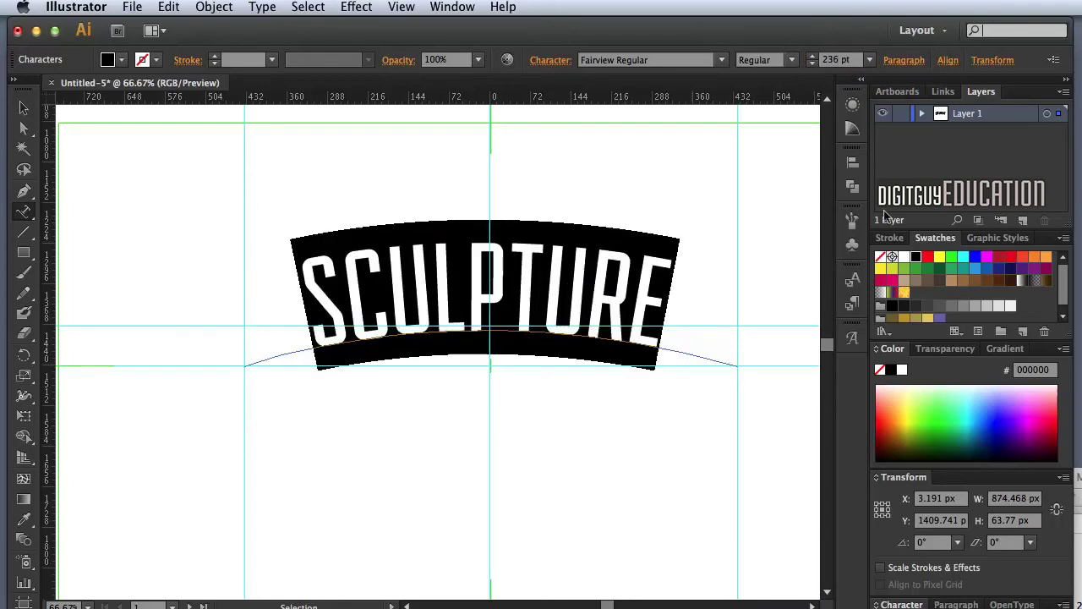
mouse_move(662, 332)
left_mouse_down()
mouse_move(686, 310)
mouse_move(330, 321)
mouse_move(413, 281)
mouse_move(656, 305)
left_mouse_up()
left_click(384, 326)
Apply the Skew type-on-a-path effect to the SCULPTURE title
left_click(355, 7)
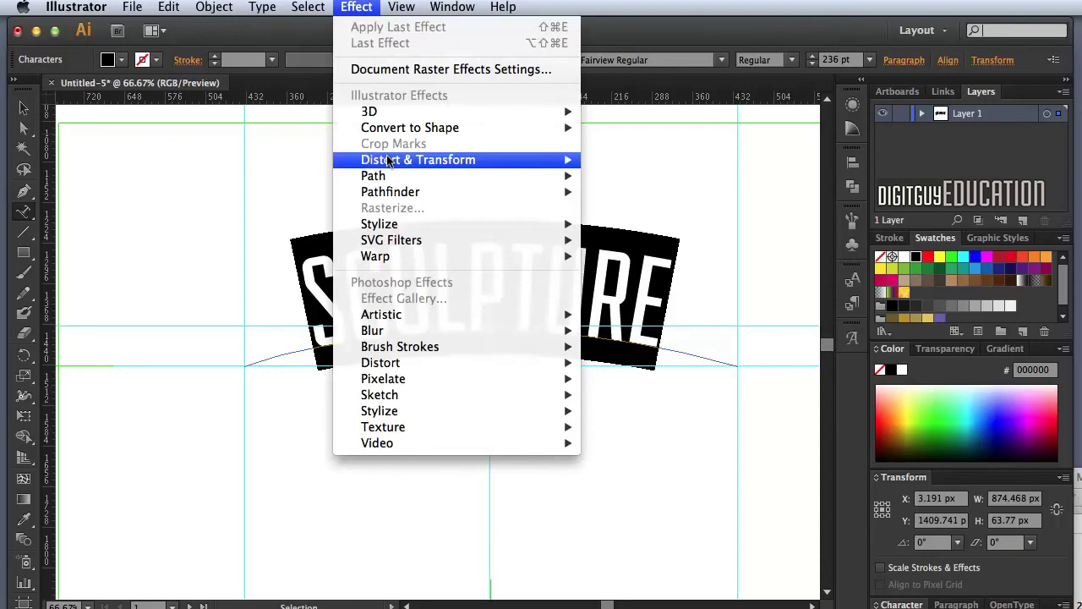
mouse_move(264, 9)
mouse_move(301, 127)
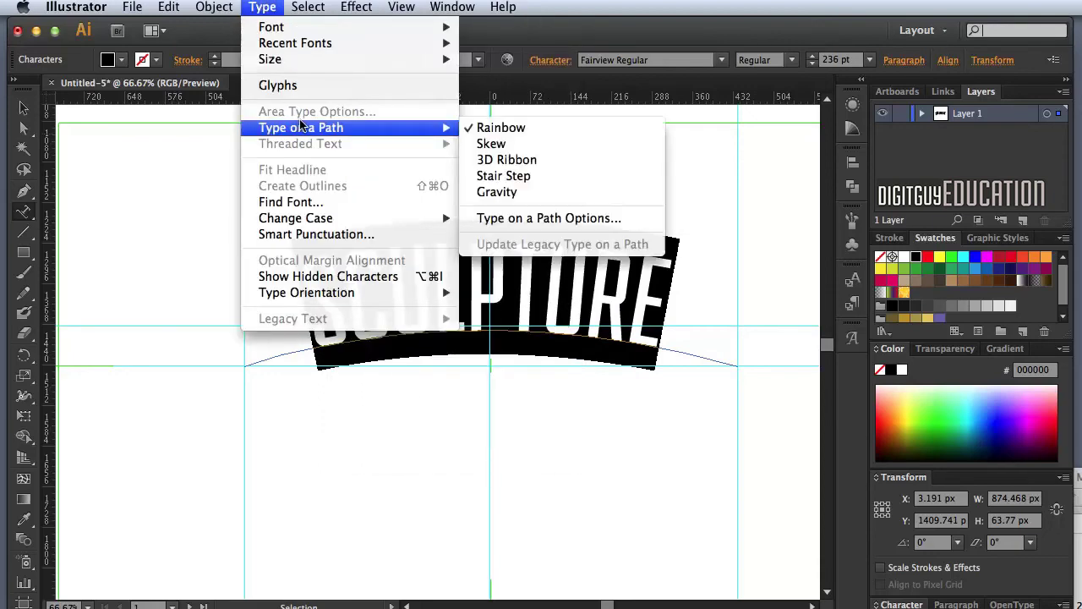
left_click(519, 144)
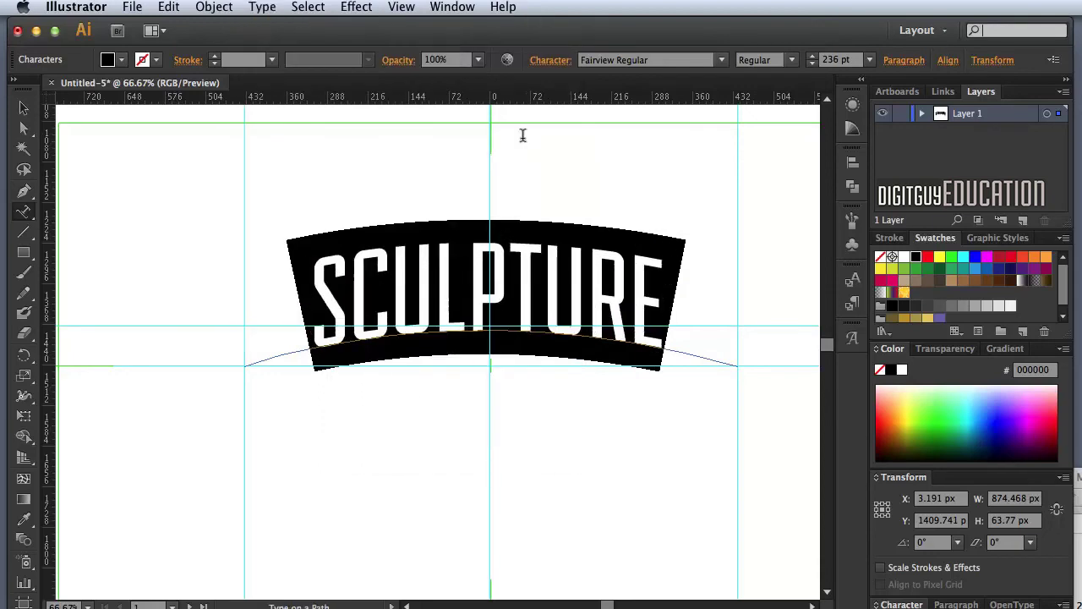
left_click(596, 310)
left_click_drag(656, 330, 295, 309)
left_click(22, 110)
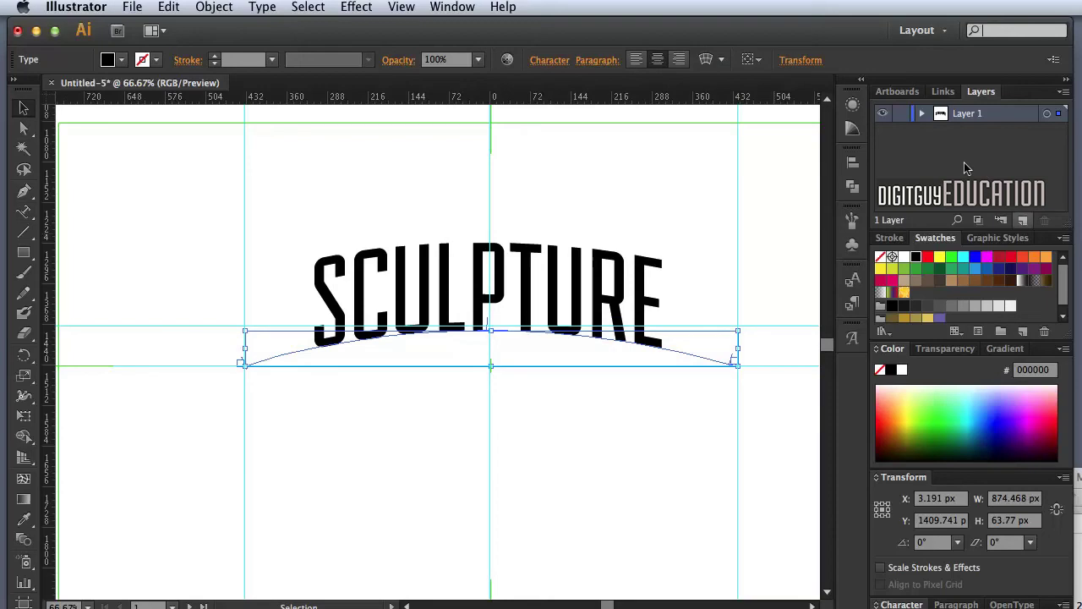
Move the title onto a new layer, name the layers background and sculpture, then deselect
left_click(1019, 220)
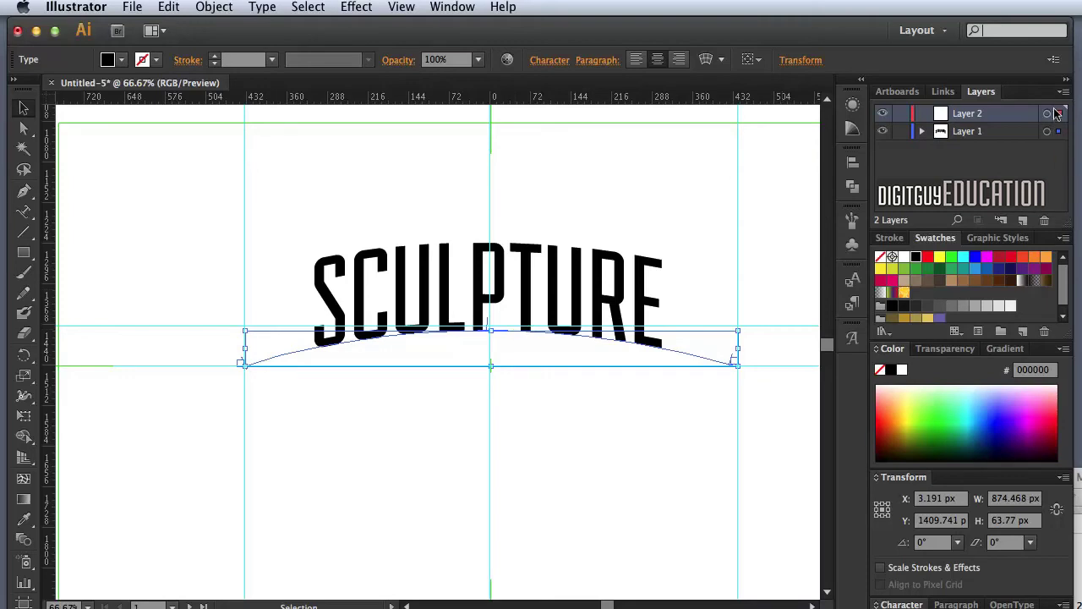
left_click_drag(1060, 131, 1057, 115)
double_click(967, 133)
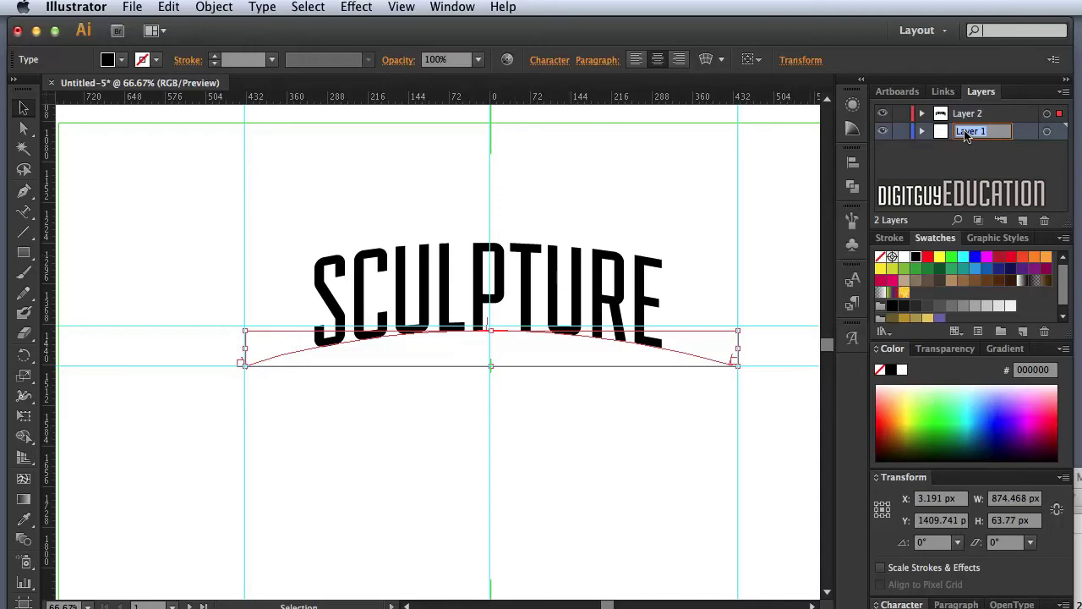
type("background")
double_click(965, 108)
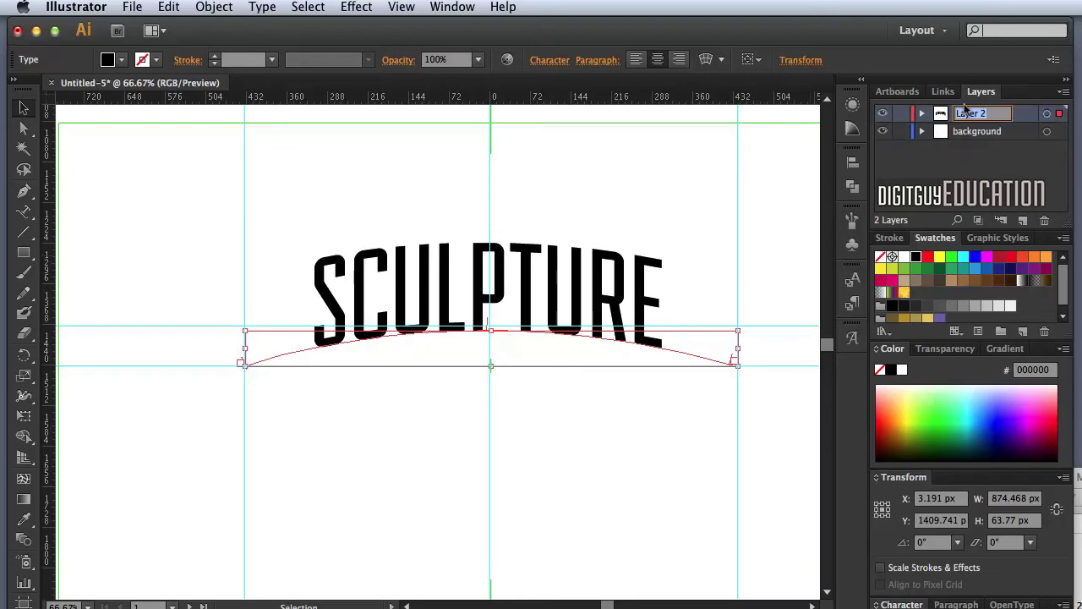
type("sculpture")
left_click(922, 159)
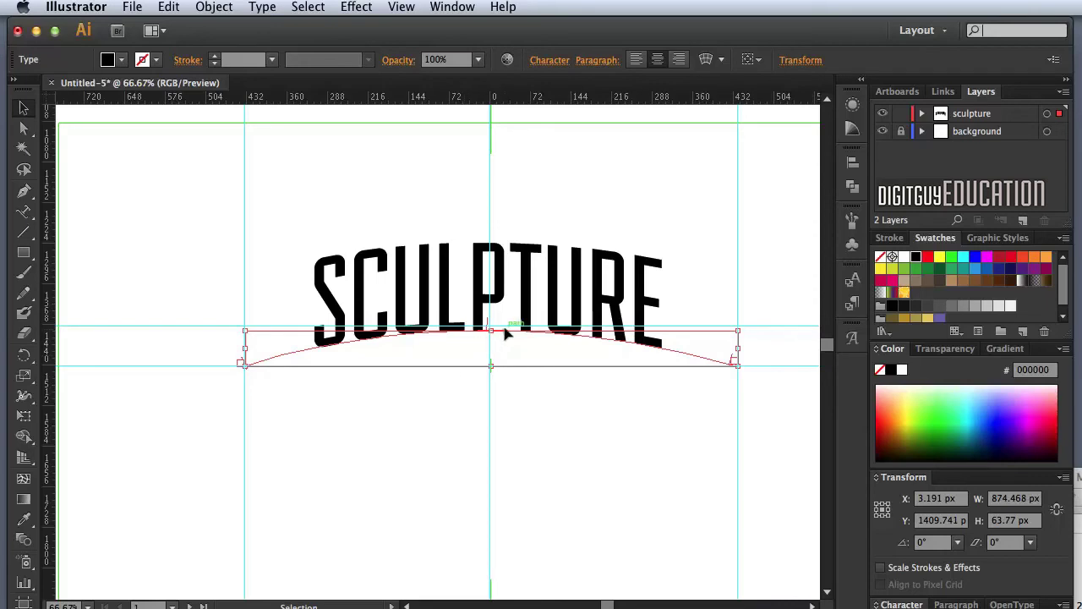
key("super+shift+a")
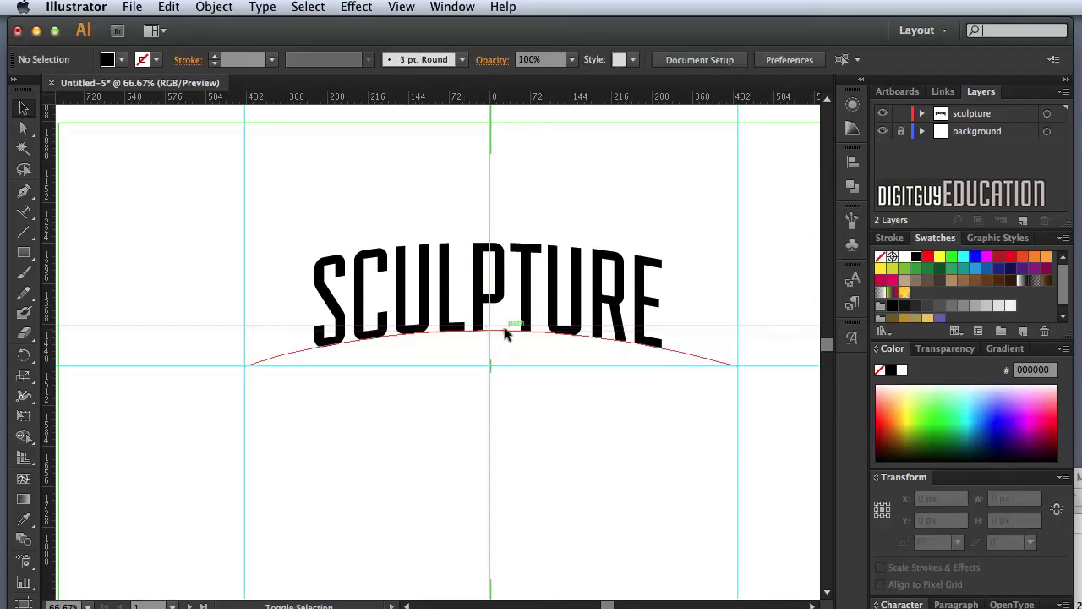
Duplicate the arched SCULPTURE text about 228 px below onto a new Layer 3, locking the sculpture layer
left_click_drag(504, 335, 507, 462)
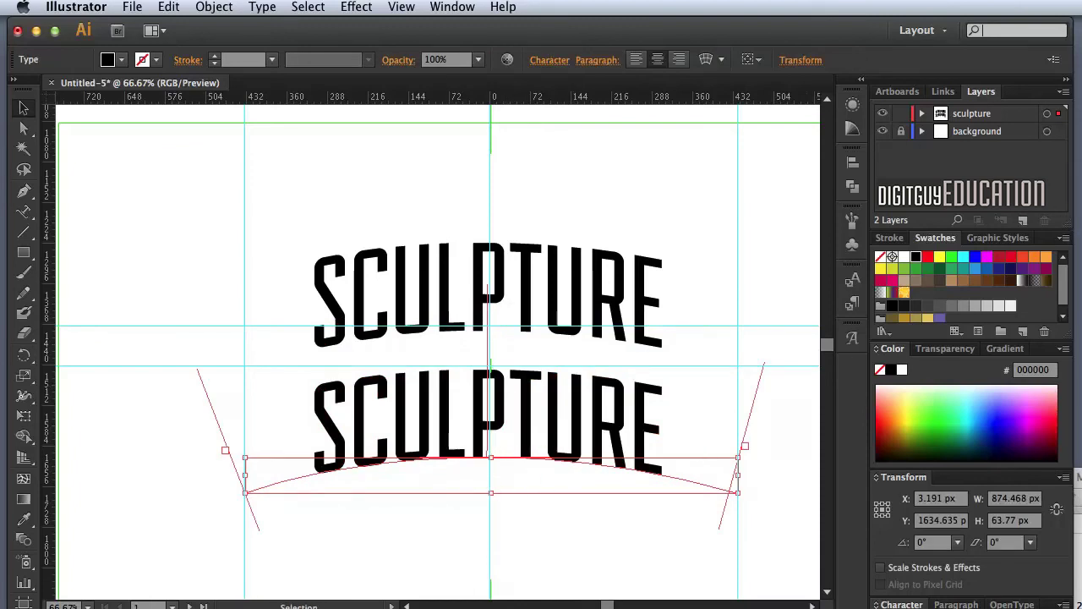
left_click(1024, 220)
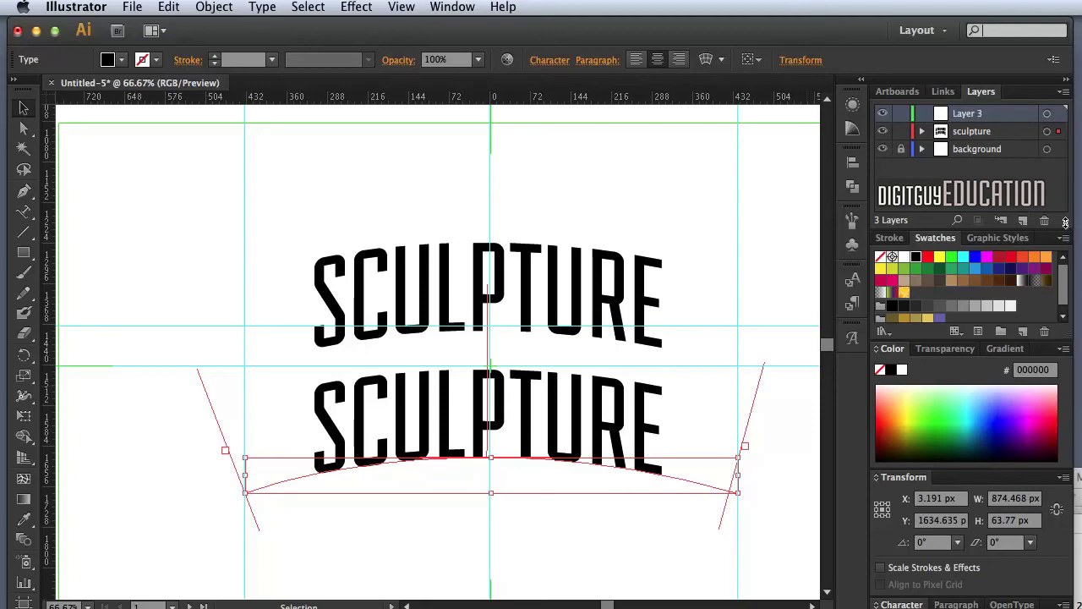
left_click_drag(1059, 131, 1059, 114)
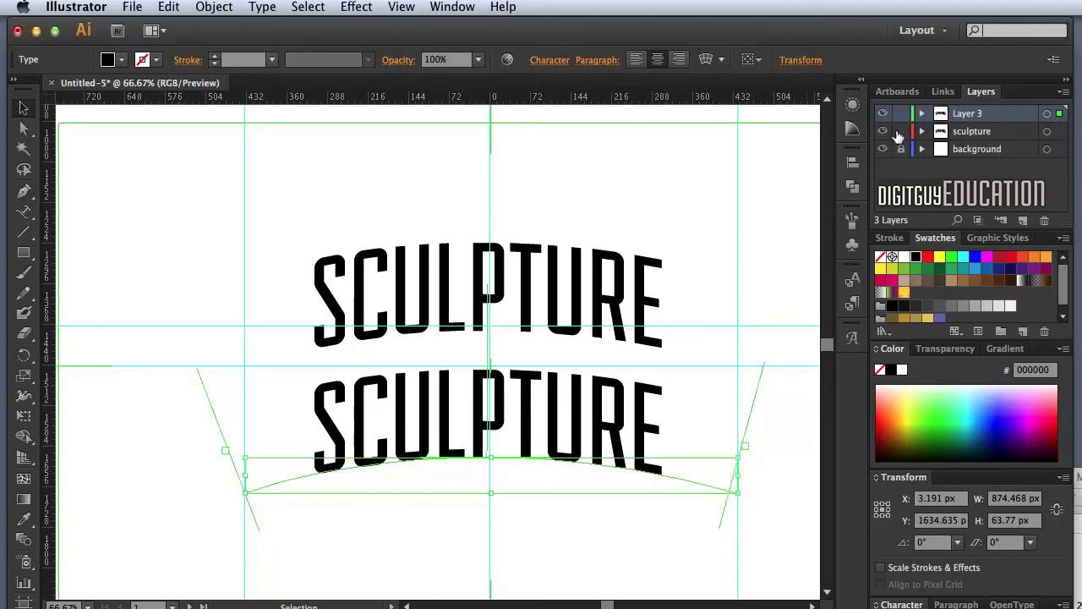
left_click(900, 131)
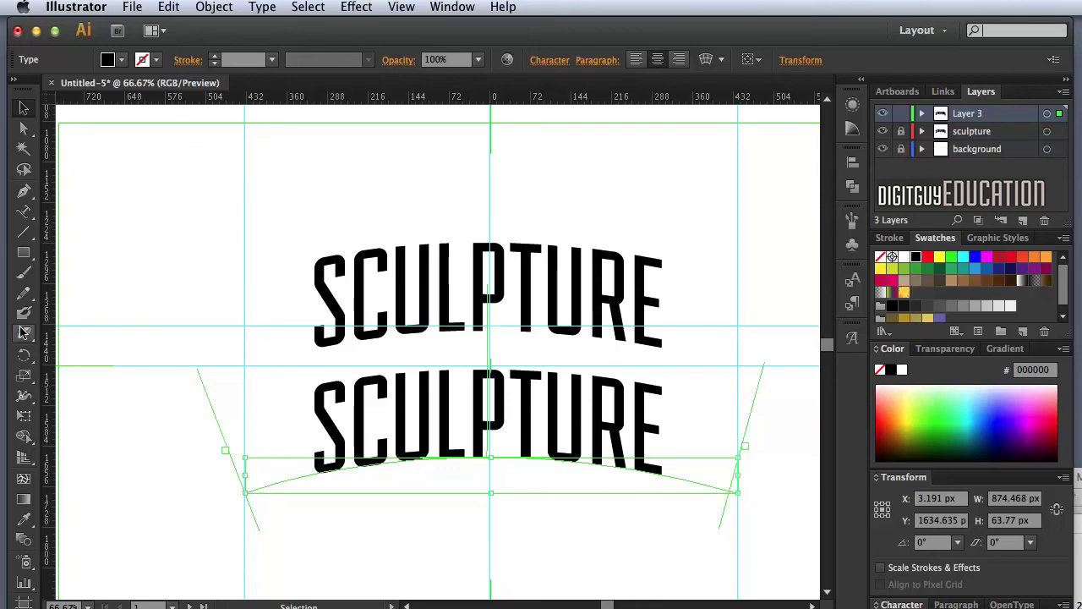
Replace the lower copy's text with BY THE
left_click(25, 214)
left_click(489, 411)
key("super+a")
type("B")
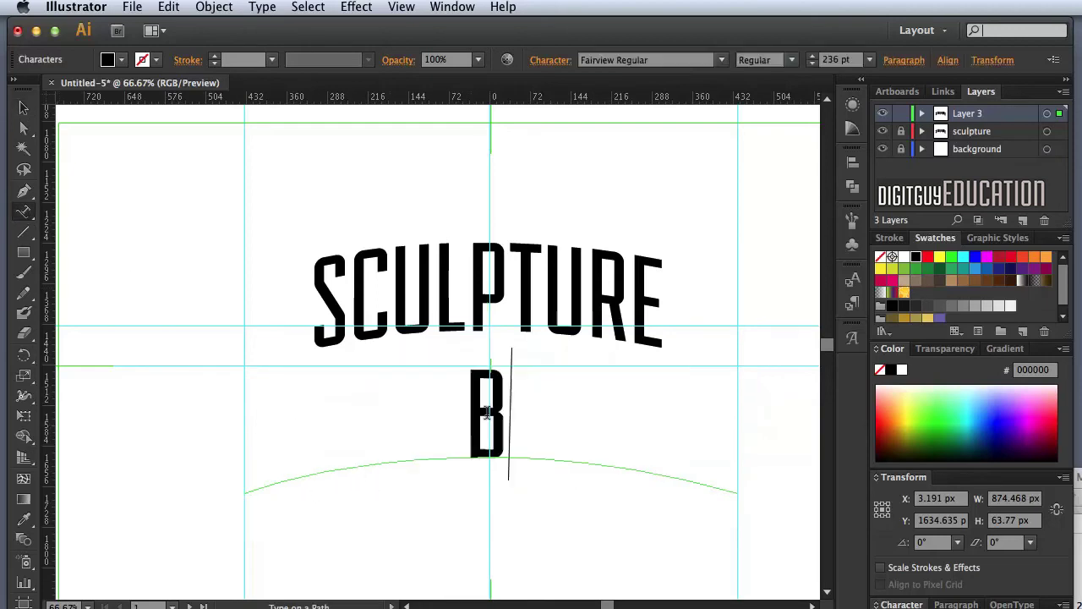
type("Y THE")
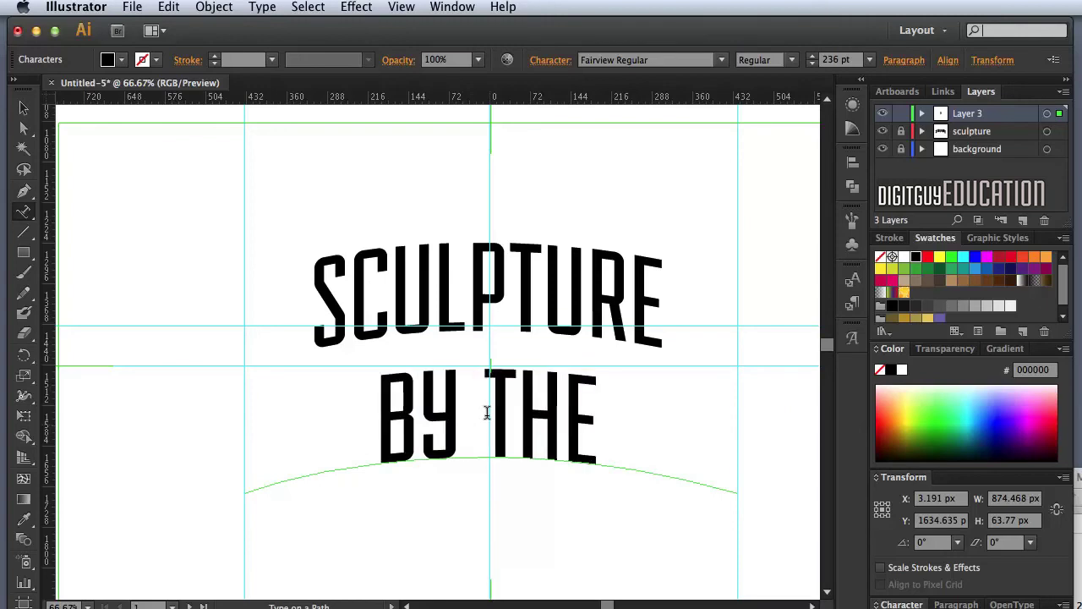
Fine-tune the kerning between BY and THE, then nudge the line up to Y 1584.635 px
left_click(471, 427)
key("alt+Left")
key("alt+Left")
key("alt+Left")
key("alt+Left")
key("alt+Left")
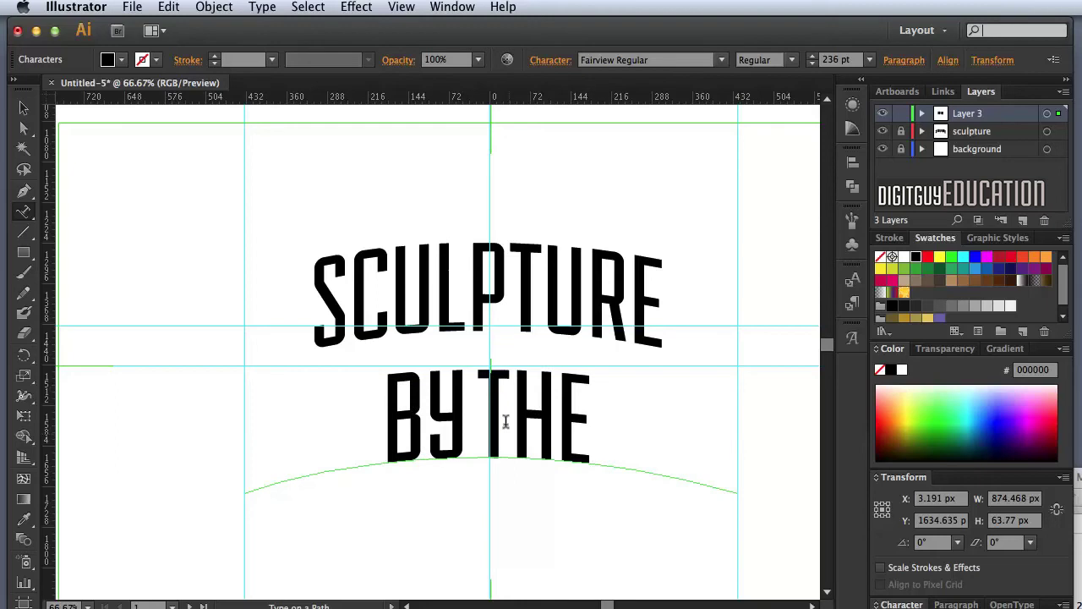
key("alt+Right")
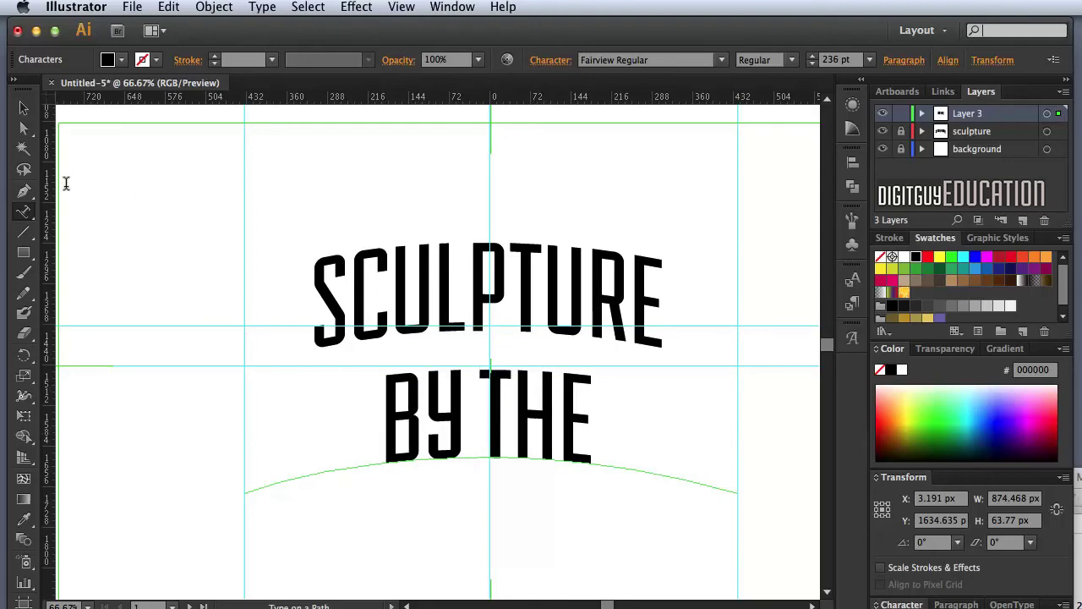
left_click(23, 108)
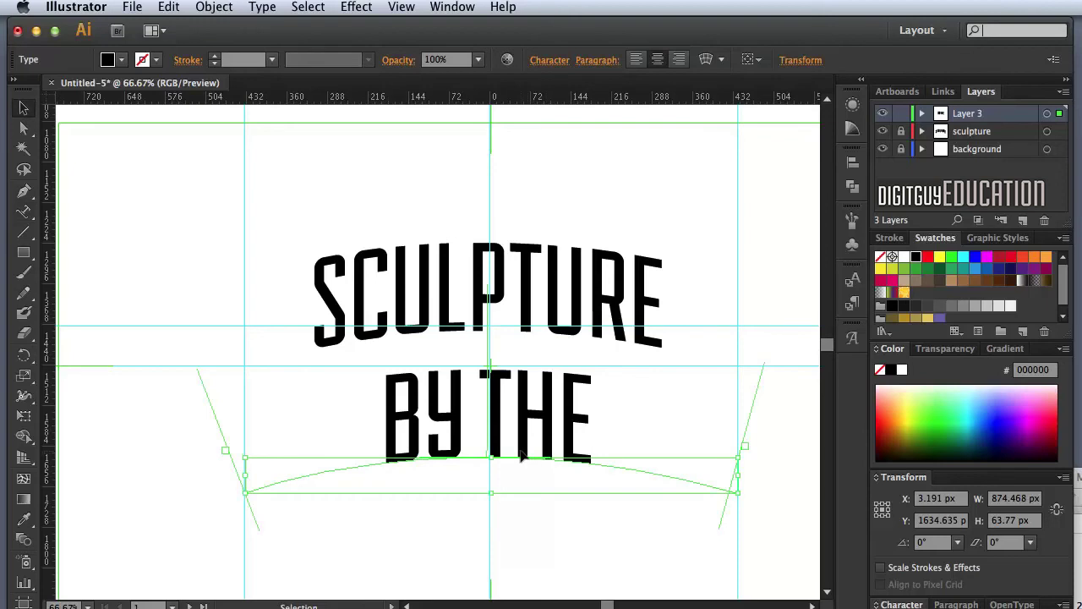
key("shift+Up")
key("shift+Up")
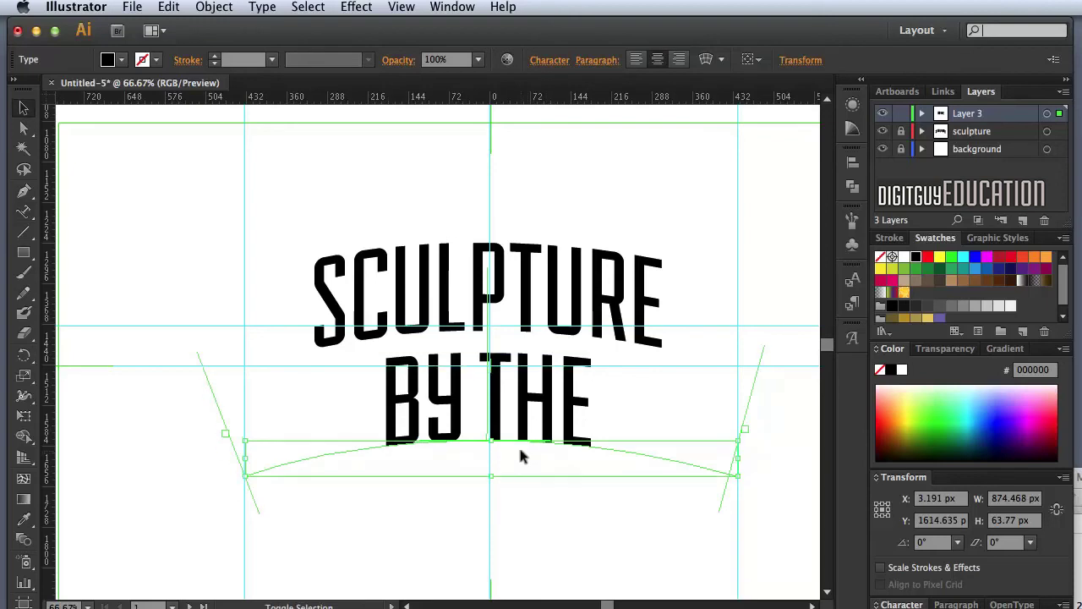
key("shift+Up")
key("shift+Up")
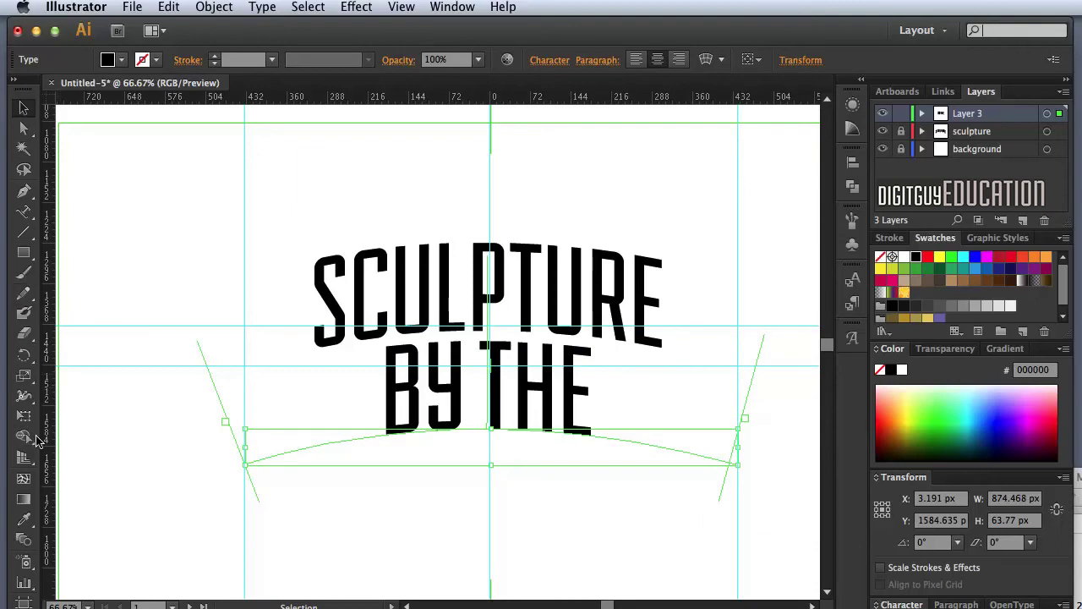
left_click(24, 212)
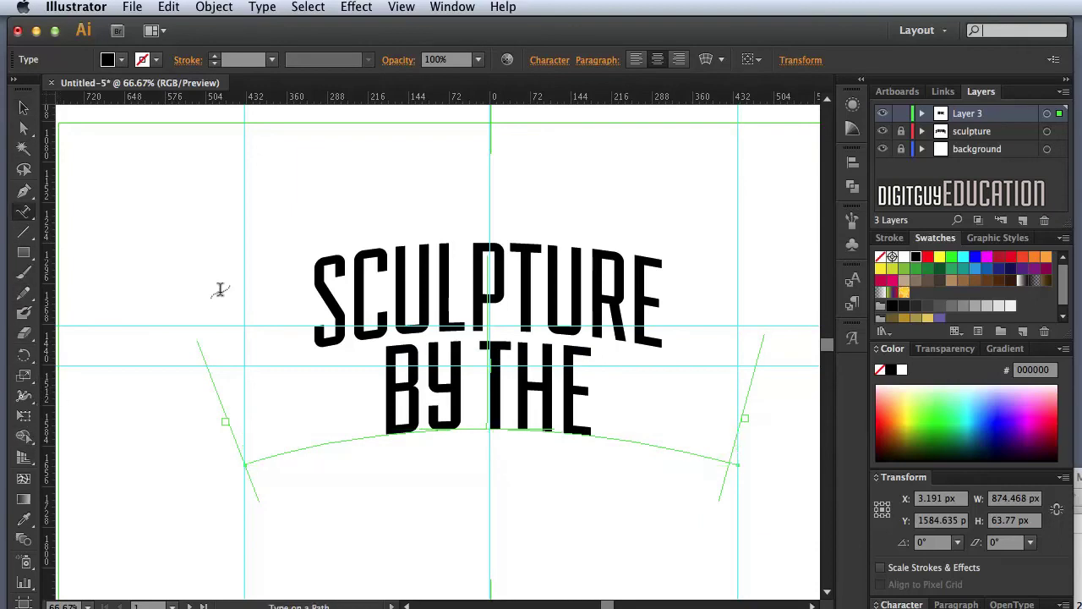
Retype BY THE over the mistakenly entered 134 on the lower path
left_click(478, 392)
triple_click(477, 393)
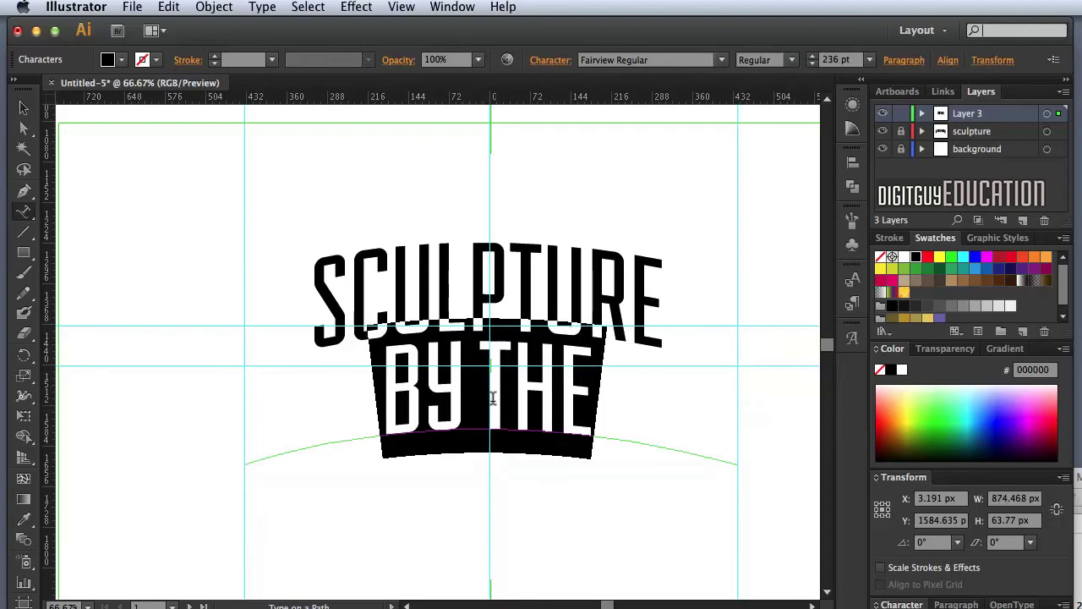
type("134")
key("Escape")
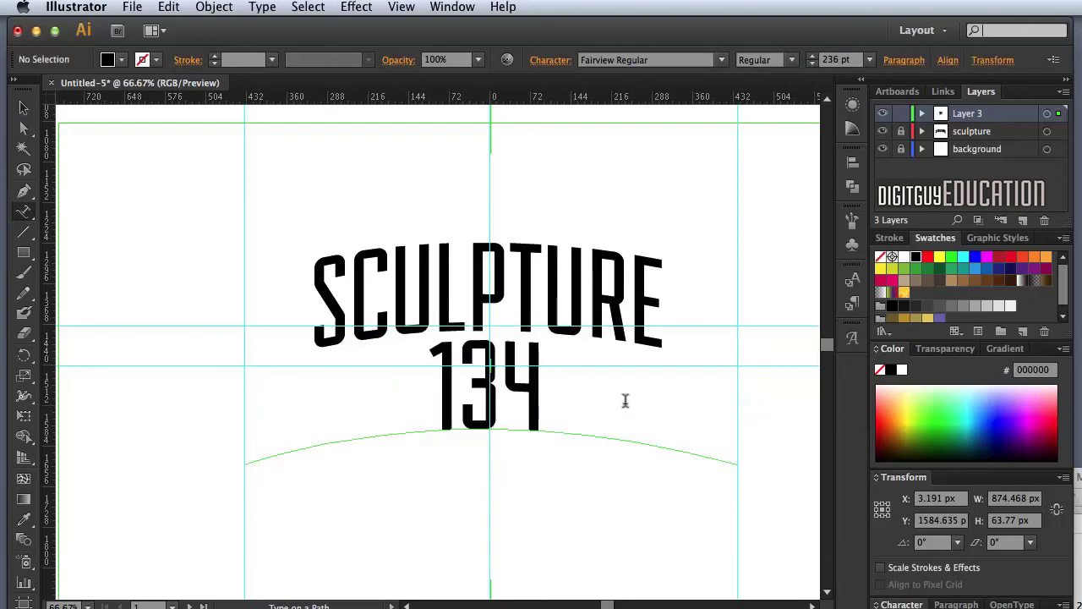
left_click_drag(542, 390, 428, 387)
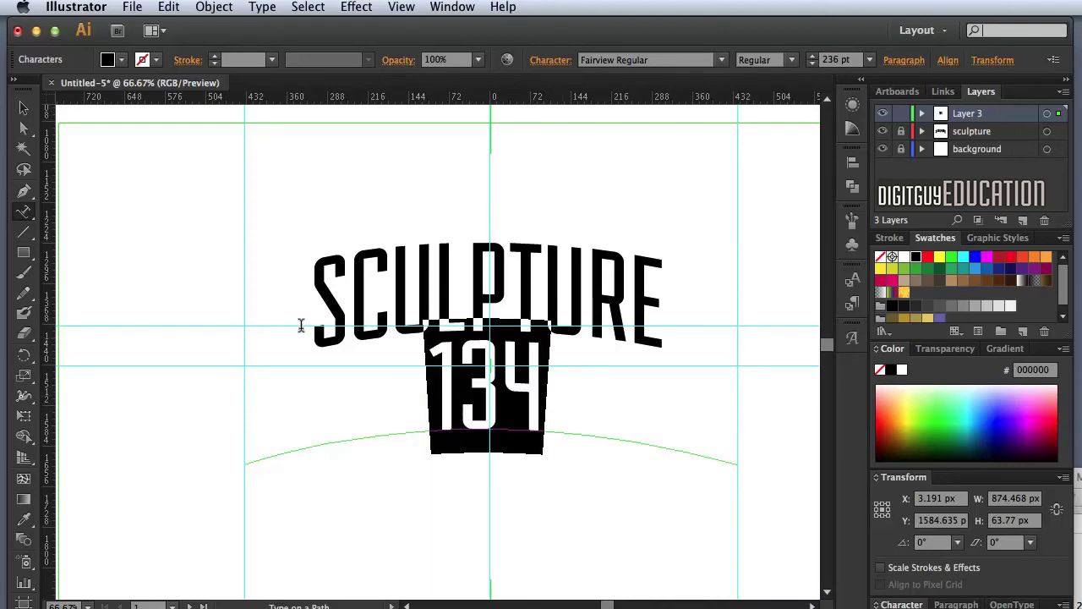
type("BY THE")
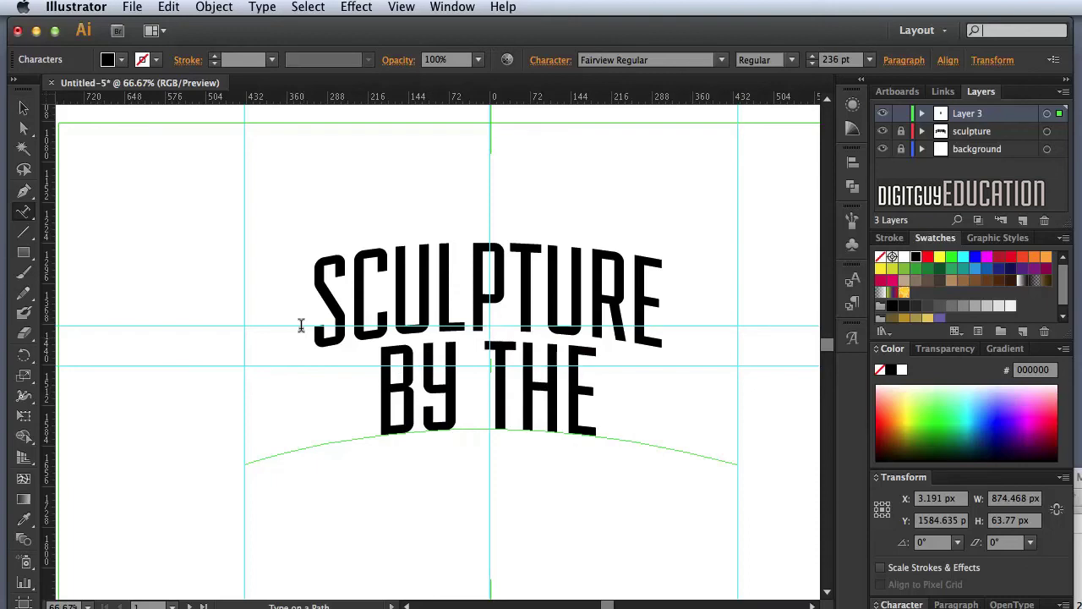
Tighten the kerning between BY and THE
left_click(457, 395)
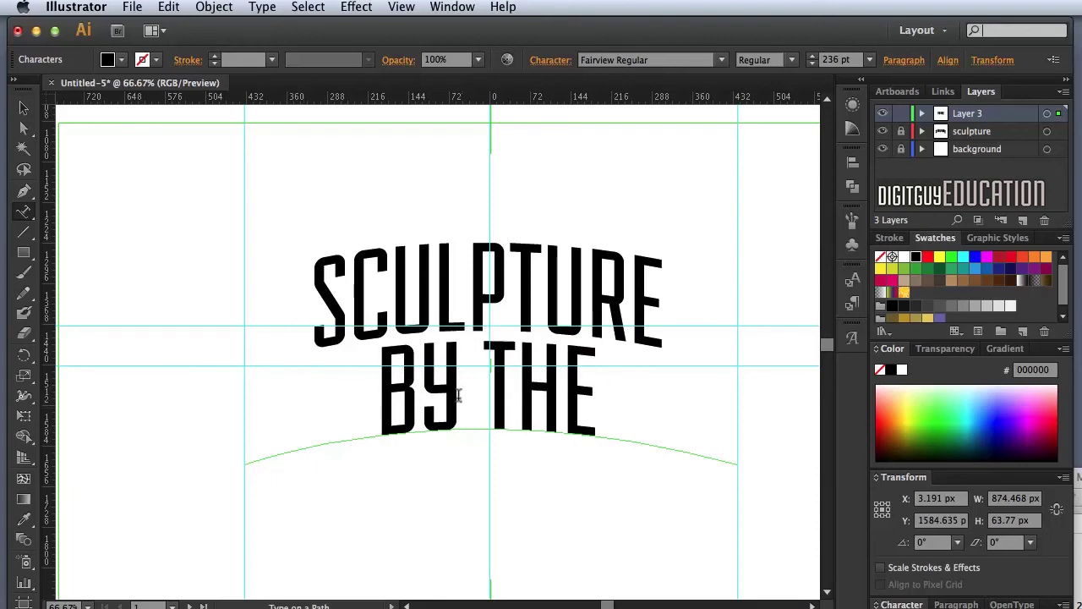
key("alt+Left")
key("alt+Left")
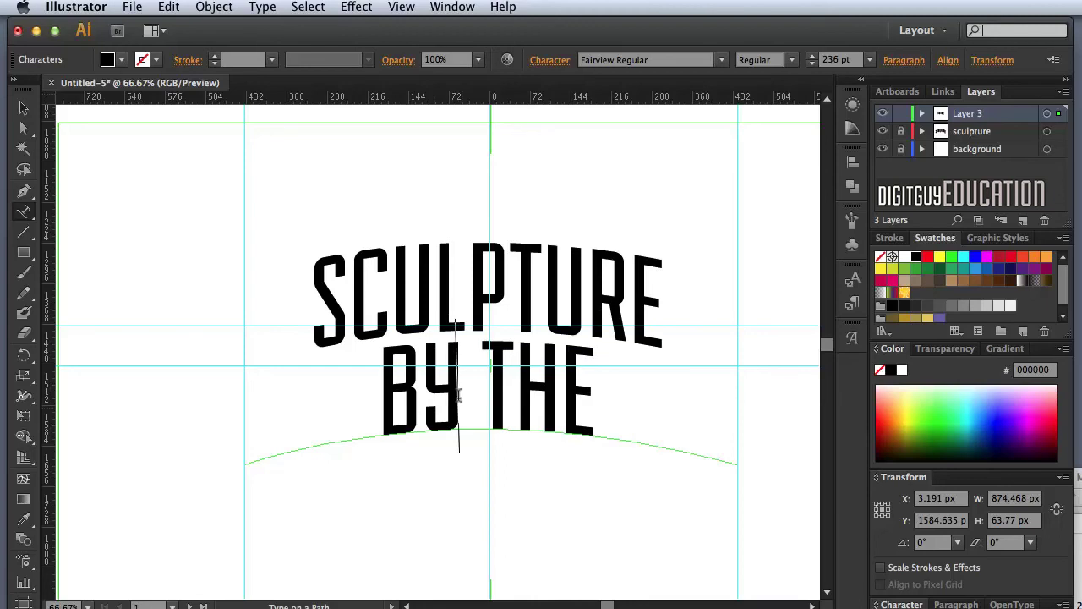
left_click(24, 107)
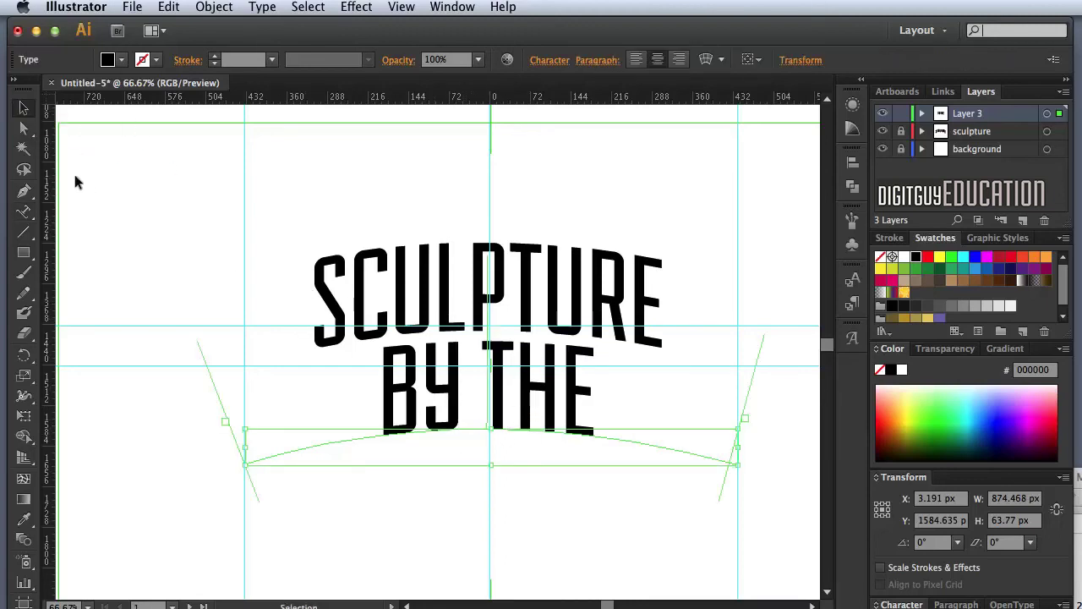
left_click(24, 210)
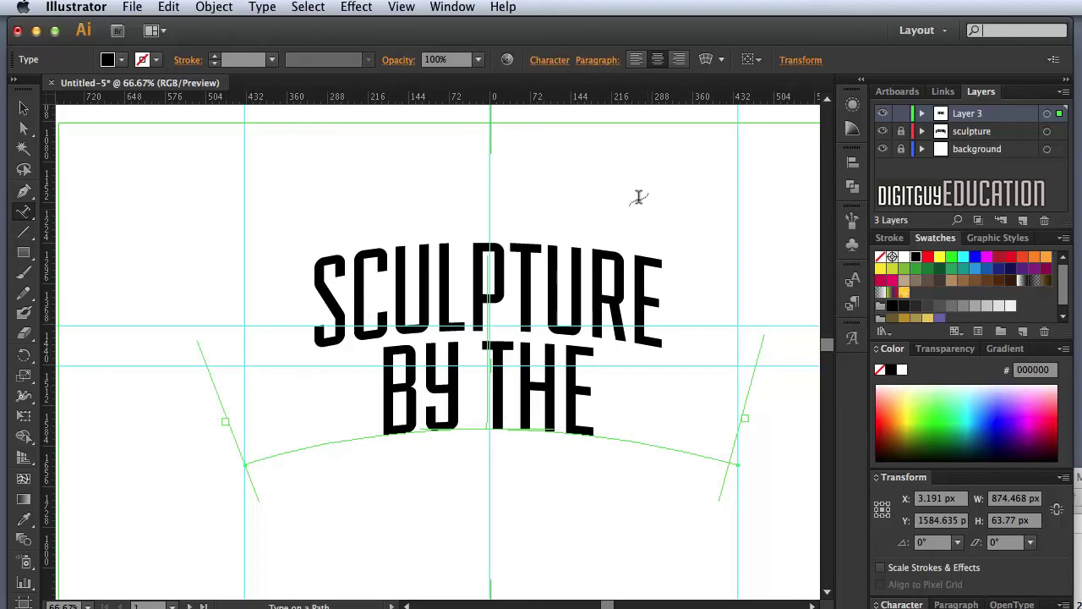
Set BY THE to 134 pt and nudge it up closer beneath SCULPTURE
key("super+a")
key("super+t")
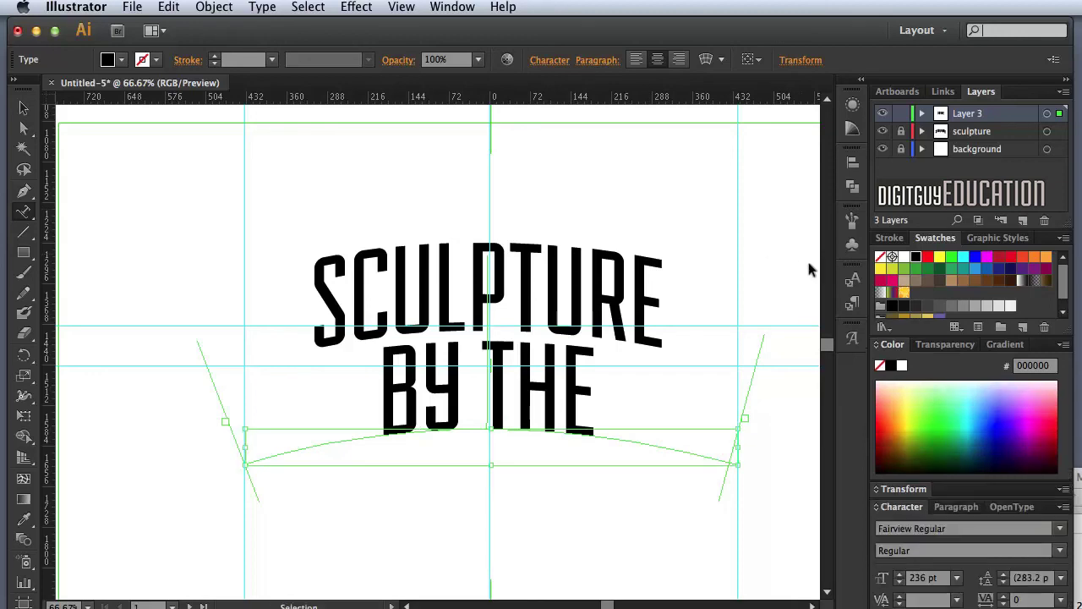
left_click(937, 570)
type("134")
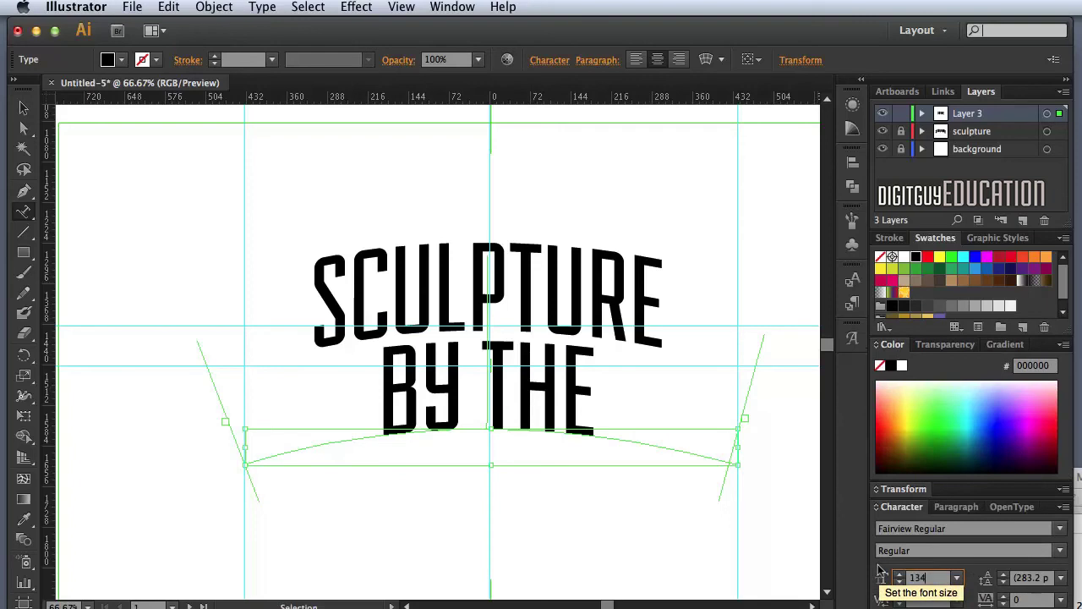
key("Return")
key("super+shift+a")
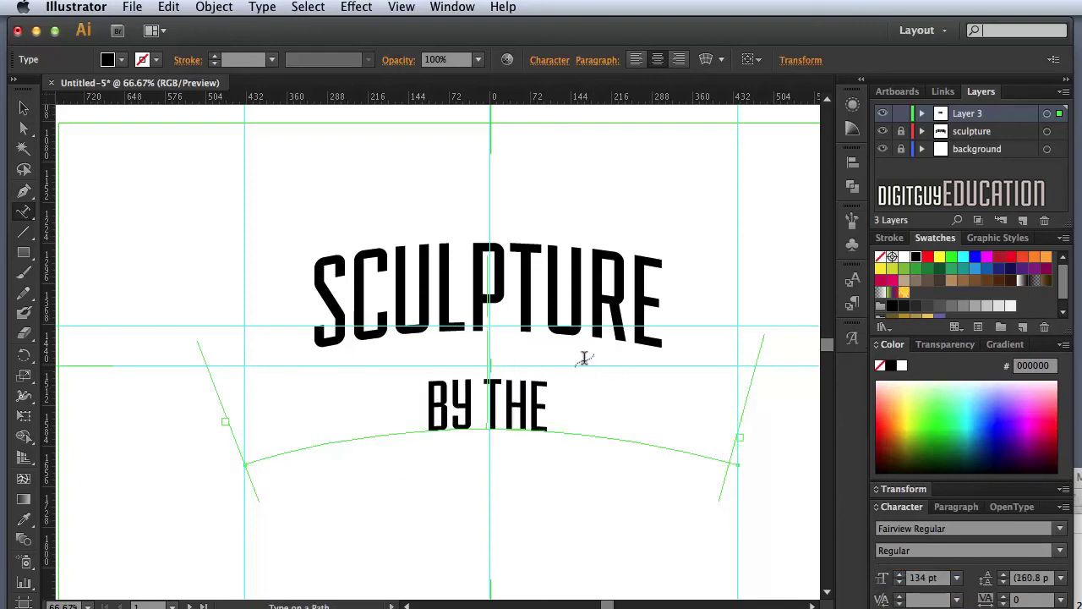
left_click(23, 107)
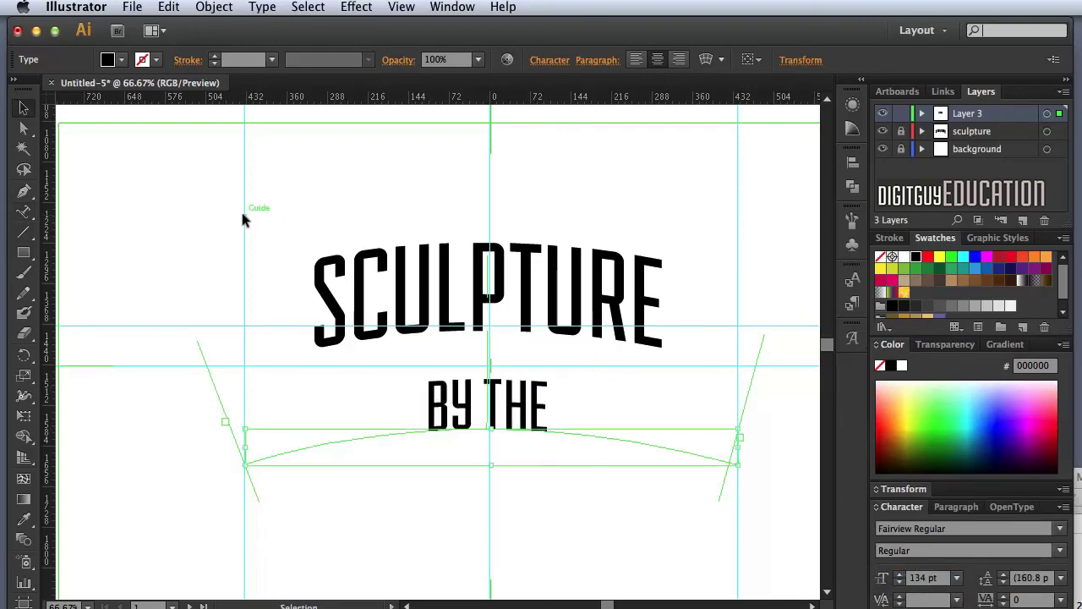
key("shift+Up")
key("shift+Up")
key("shift+Up")
key("shift+Up")
key("shift+Up")
key("shift+Up")
key("shift+Up")
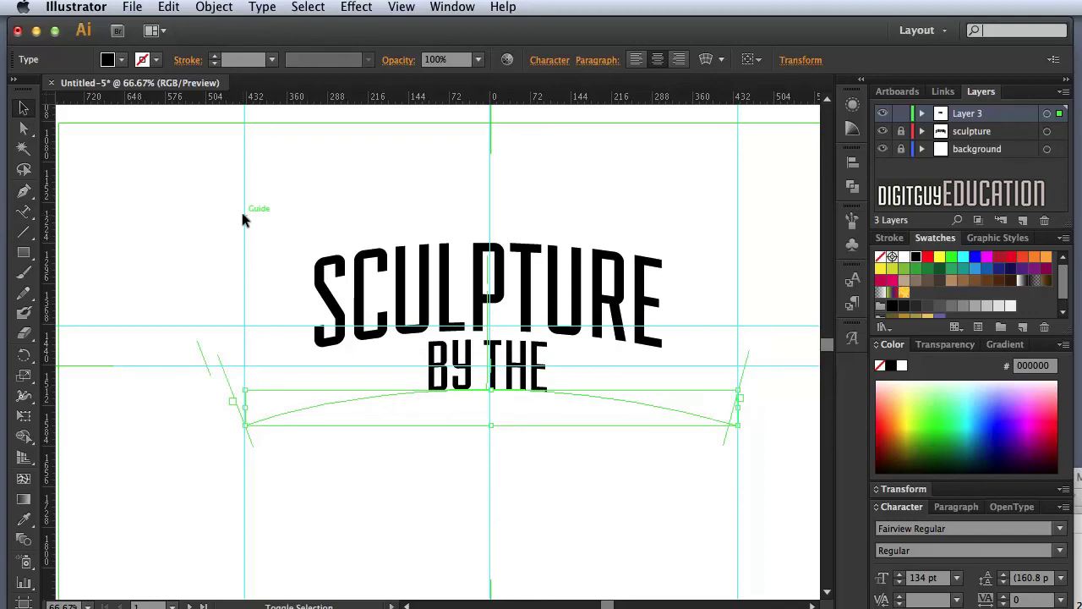
key("shift+Up")
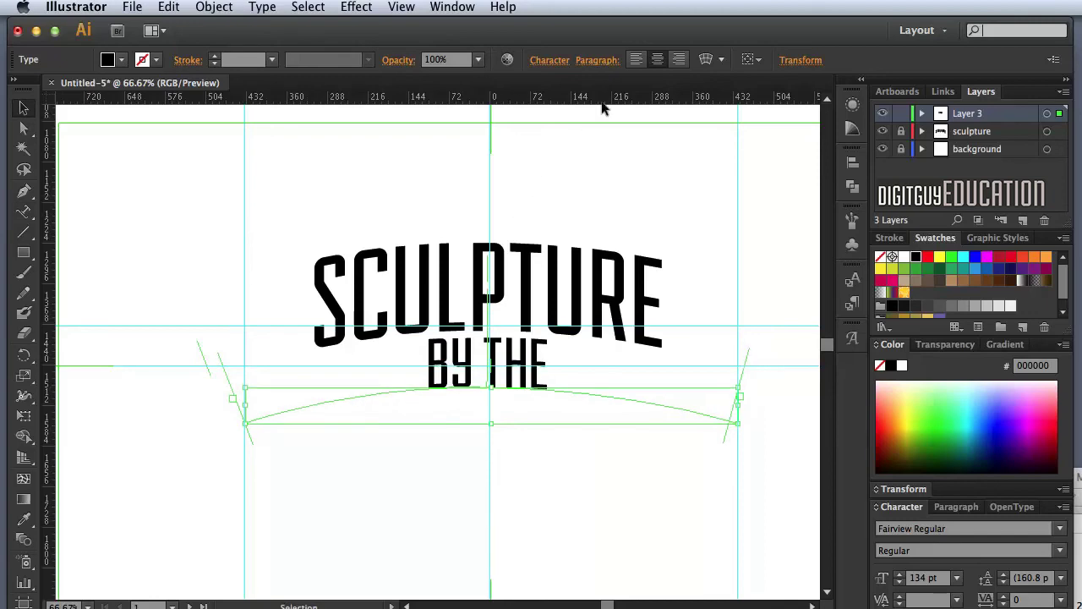
Rename Layer 3 to 'by the'
double_click(972, 113)
type("by the")
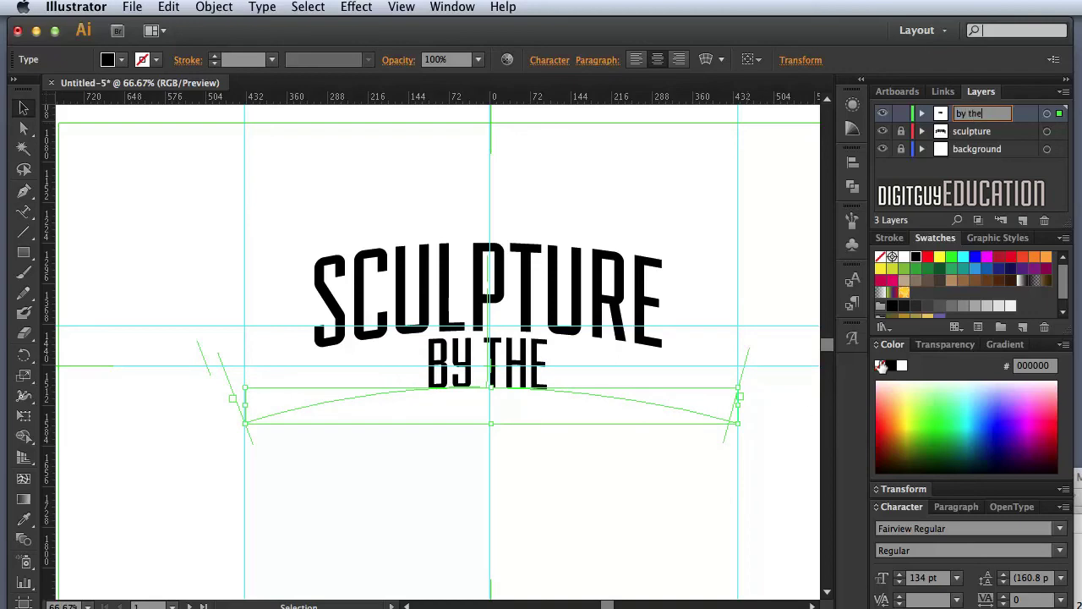
left_click(672, 484)
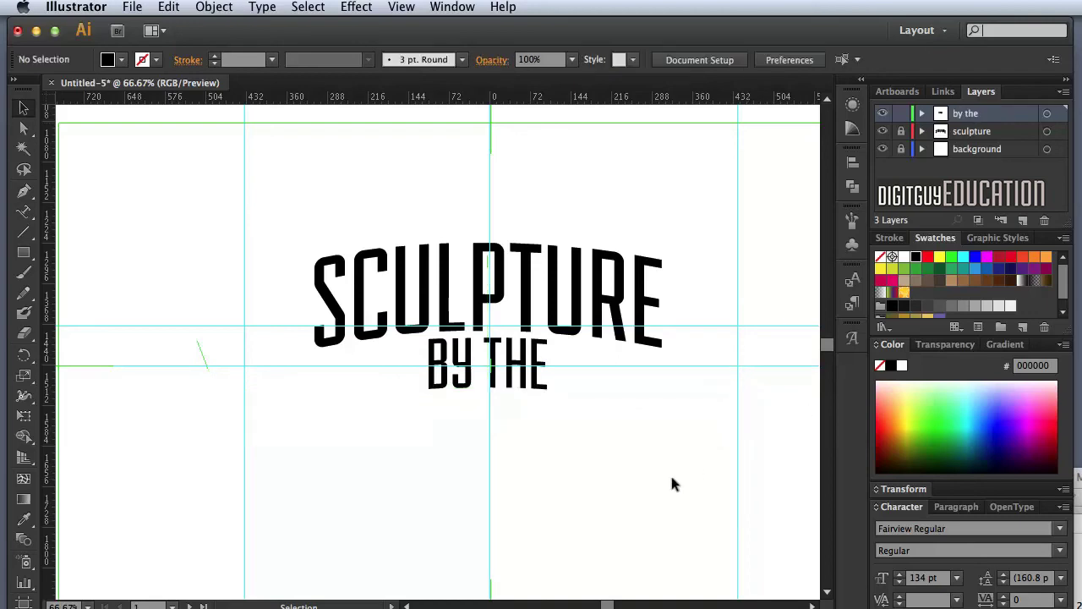
Duplicate the arched BY THE text below the original onto a new Layer 4
left_click(562, 401)
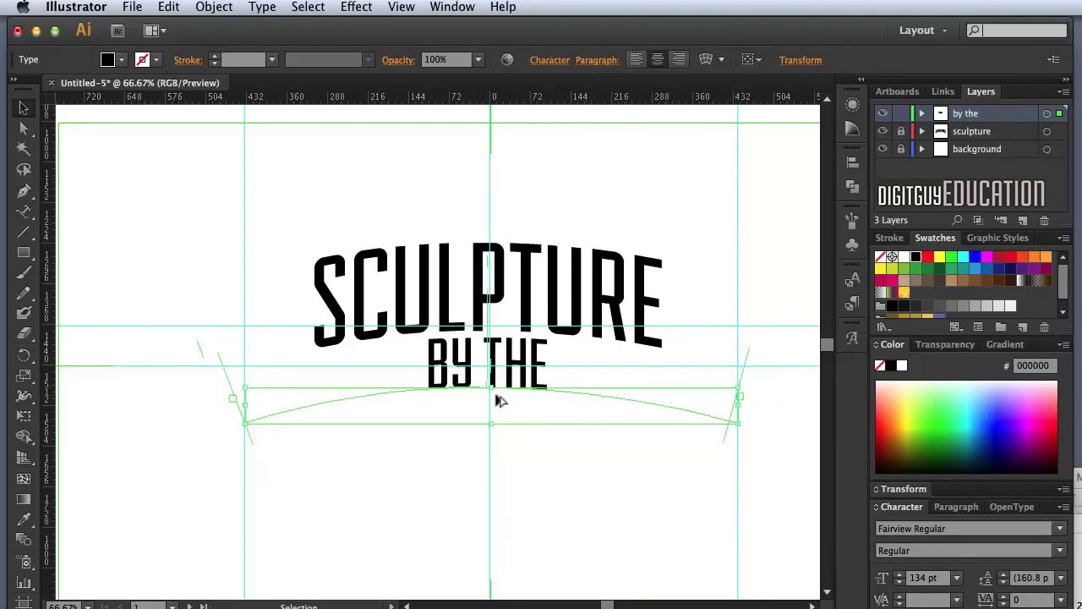
left_click_drag(504, 395, 501, 477)
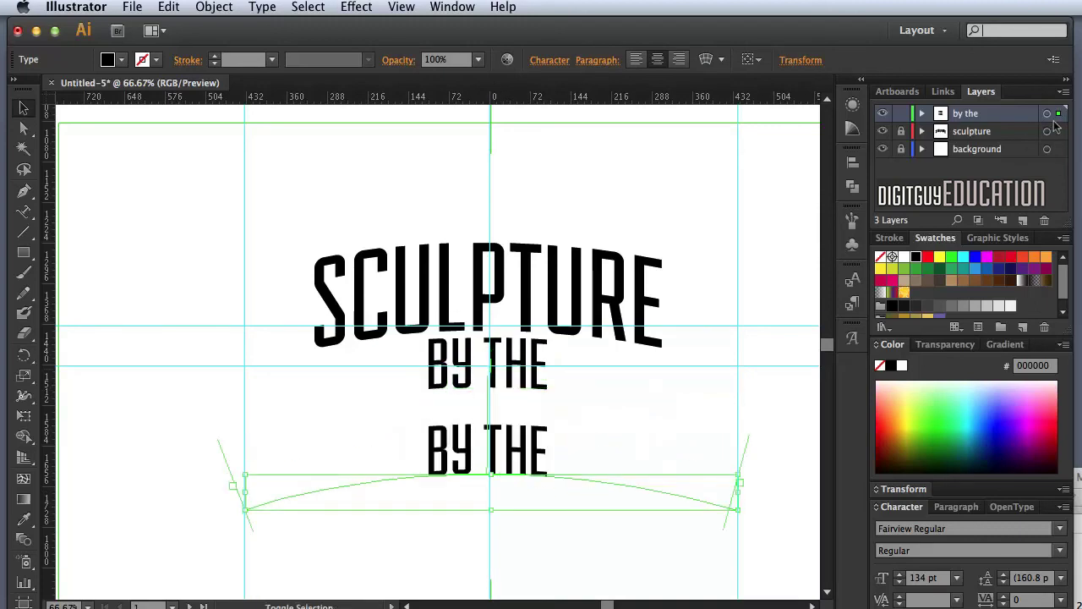
left_click(1022, 220)
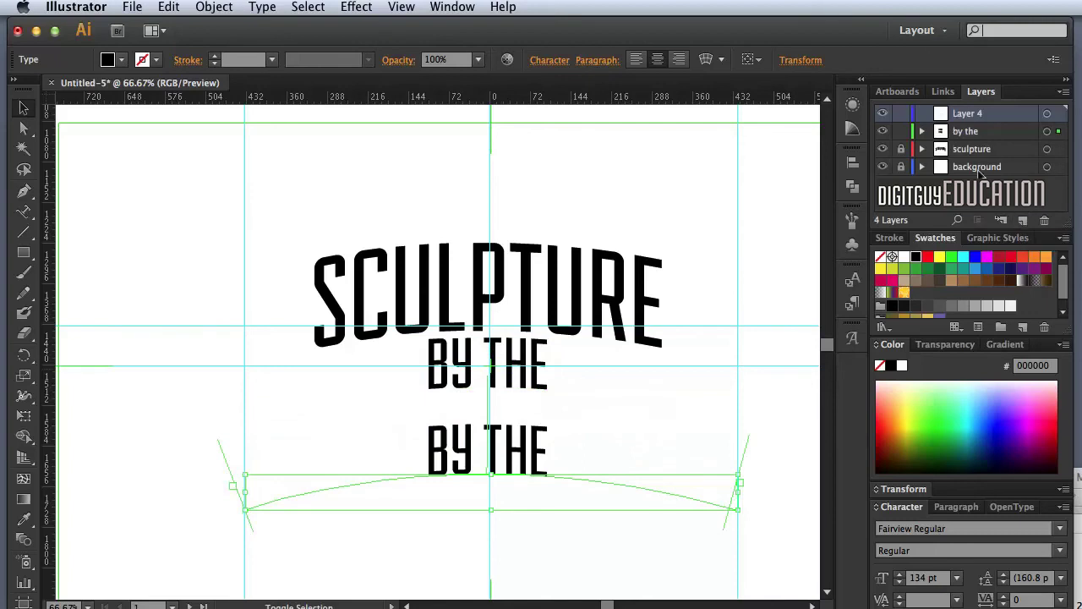
left_click_drag(1058, 131, 1060, 112)
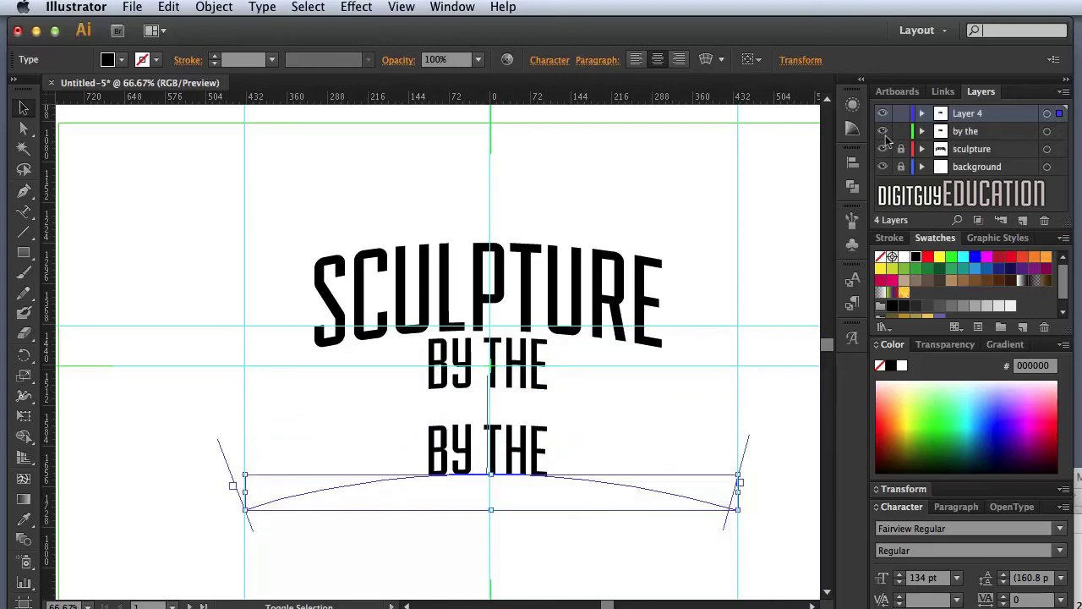
scroll(660, 471, "up", 4)
left_click(668, 468)
key("space")
left_click_drag(679, 451, 609, 237)
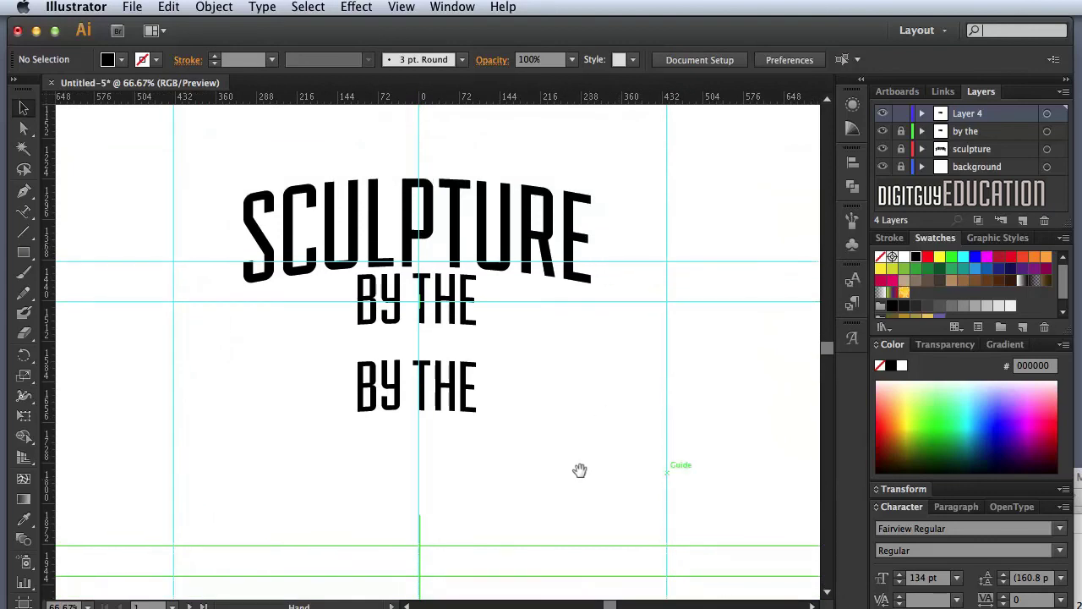
left_click(23, 211)
Retype the lower BY THE copy as SEA and set its font size to 740 pt
left_click(404, 393)
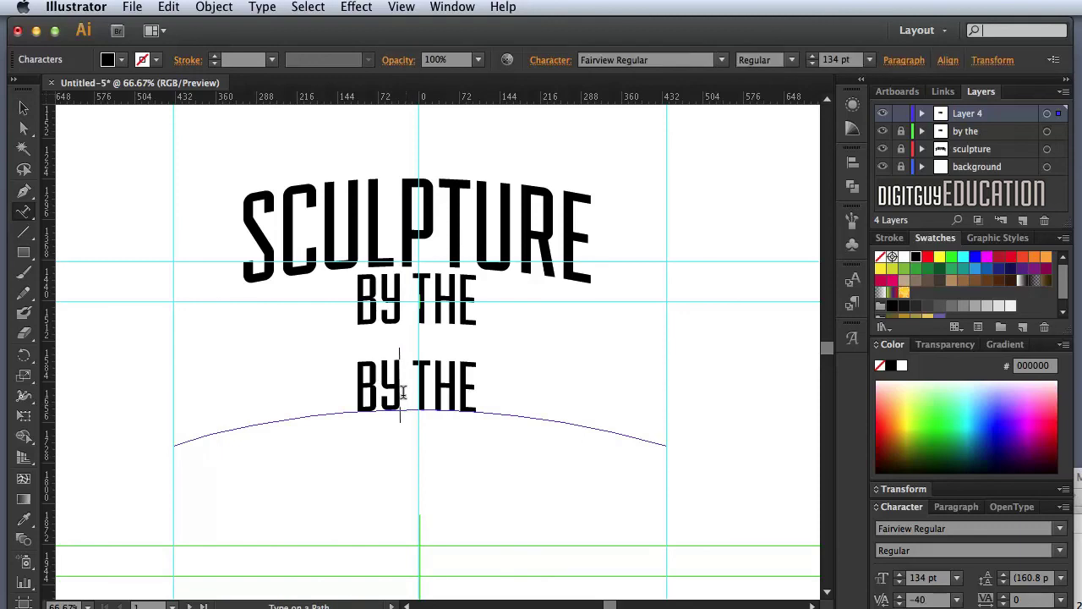
double_click(415, 391)
triple_click(414, 390)
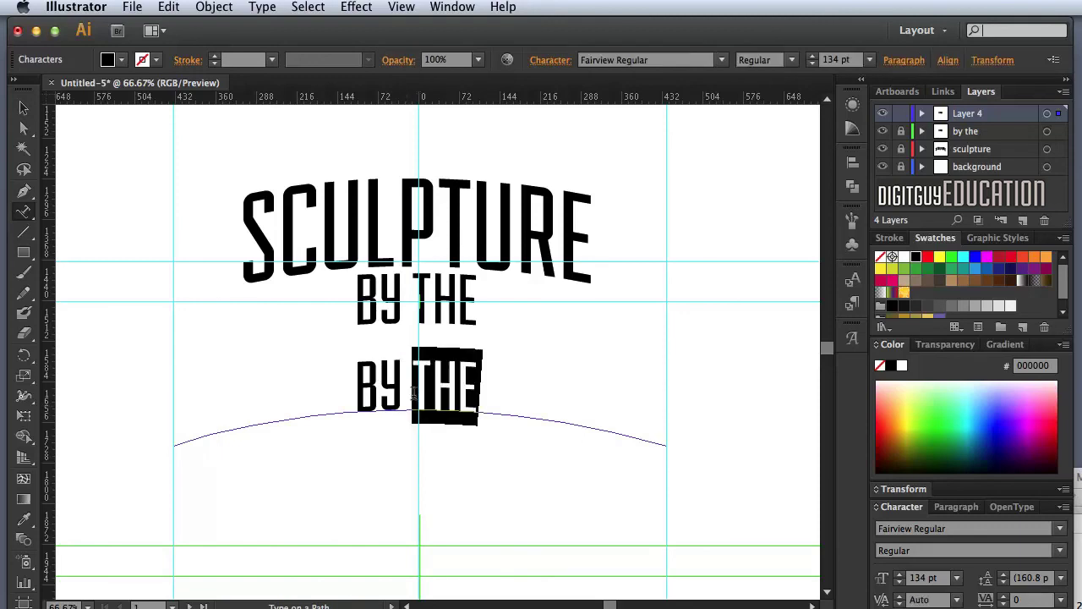
type("SEA")
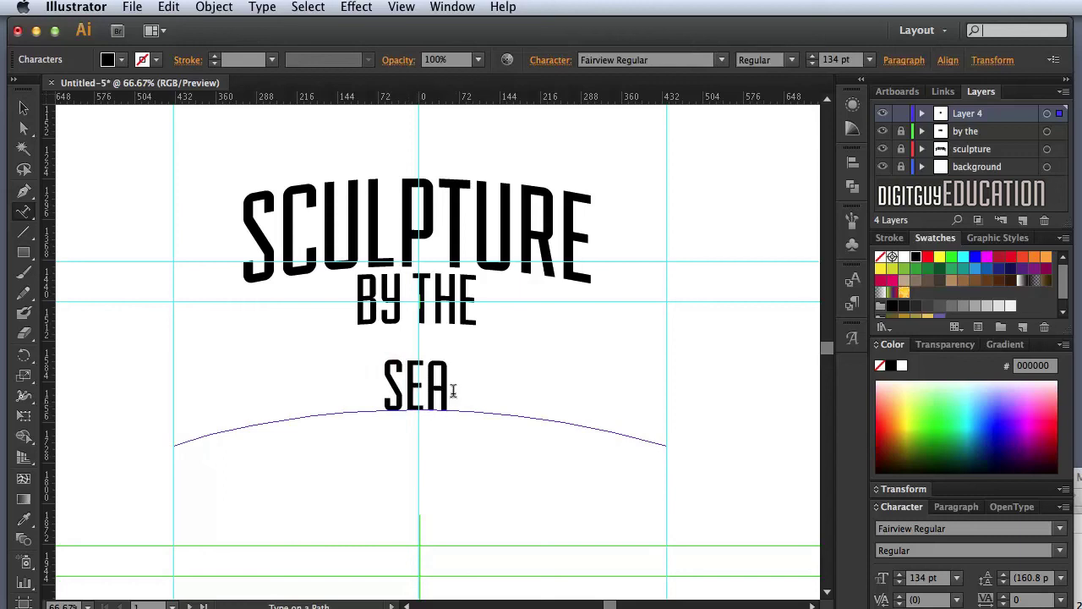
left_click_drag(453, 389, 356, 372)
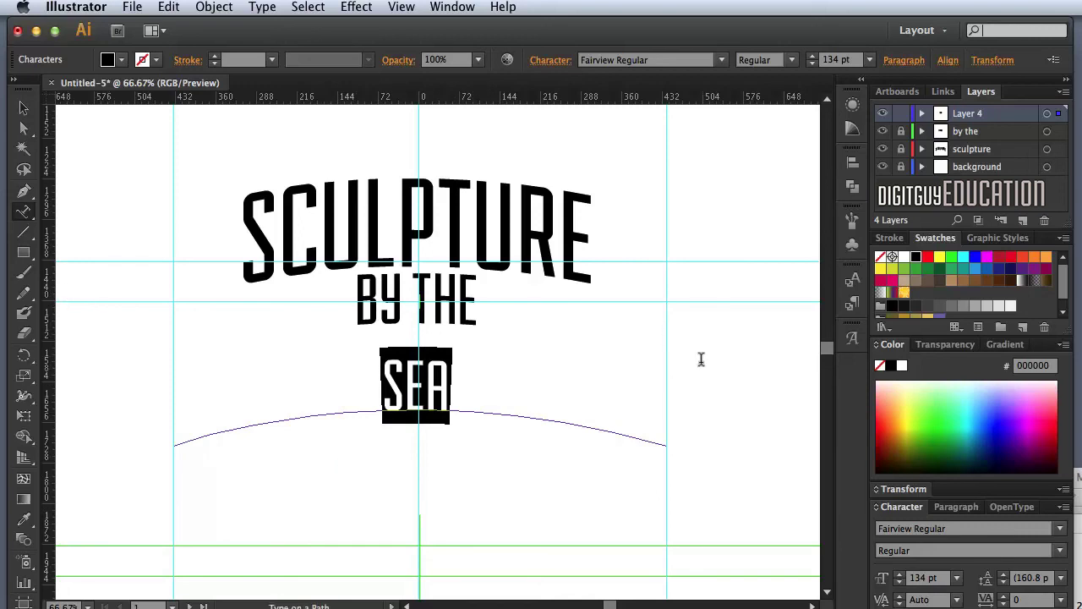
double_click(940, 578)
type("740")
key("Return")
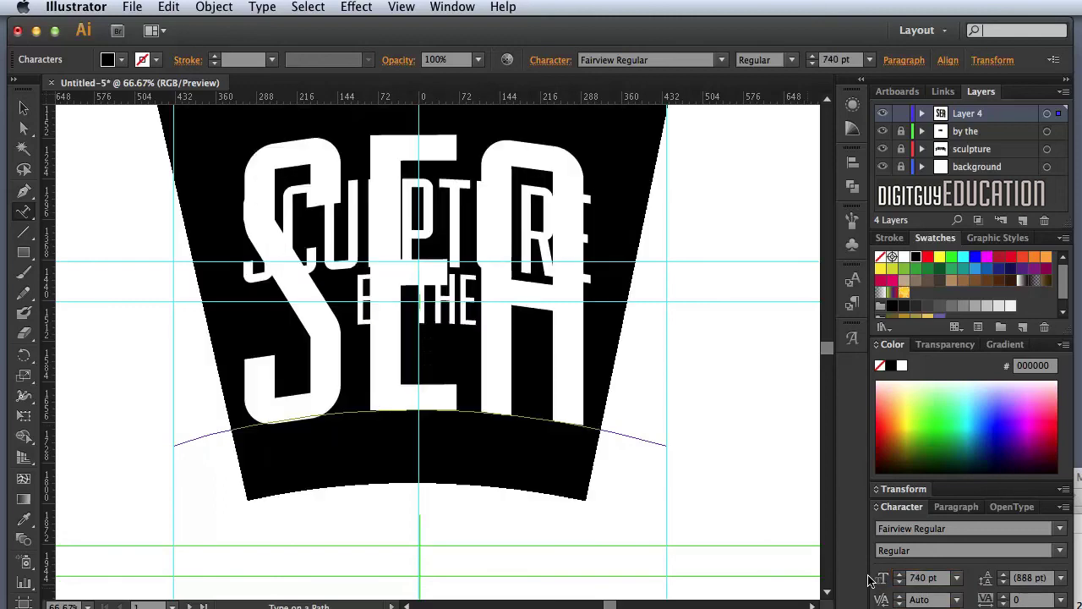
left_click(24, 108)
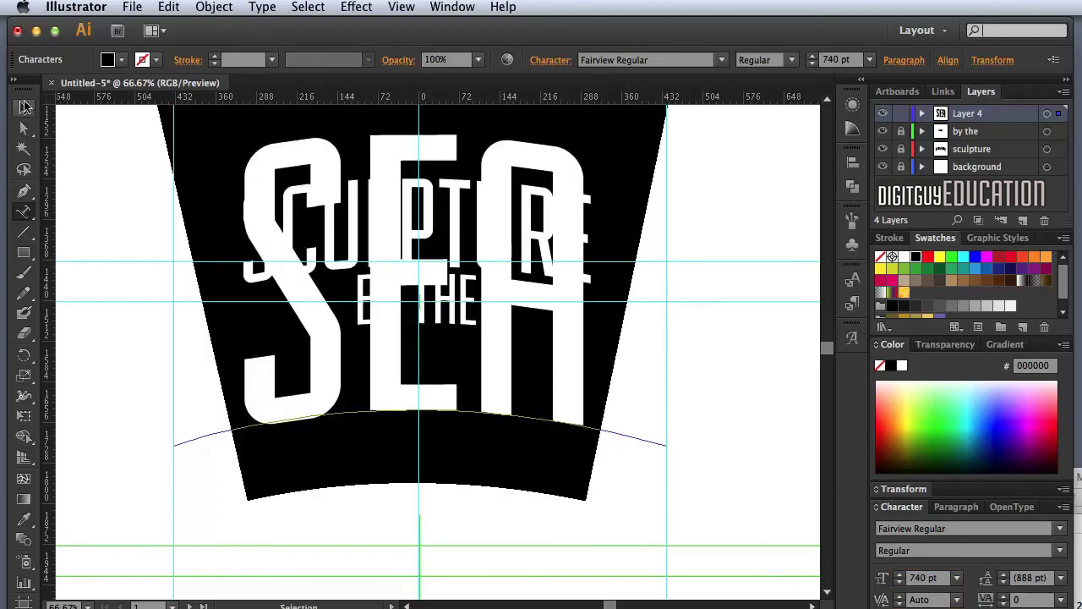
Nudge SEA down five Shift+Down steps until it clears BY THE, then zoom out
left_click(416, 367)
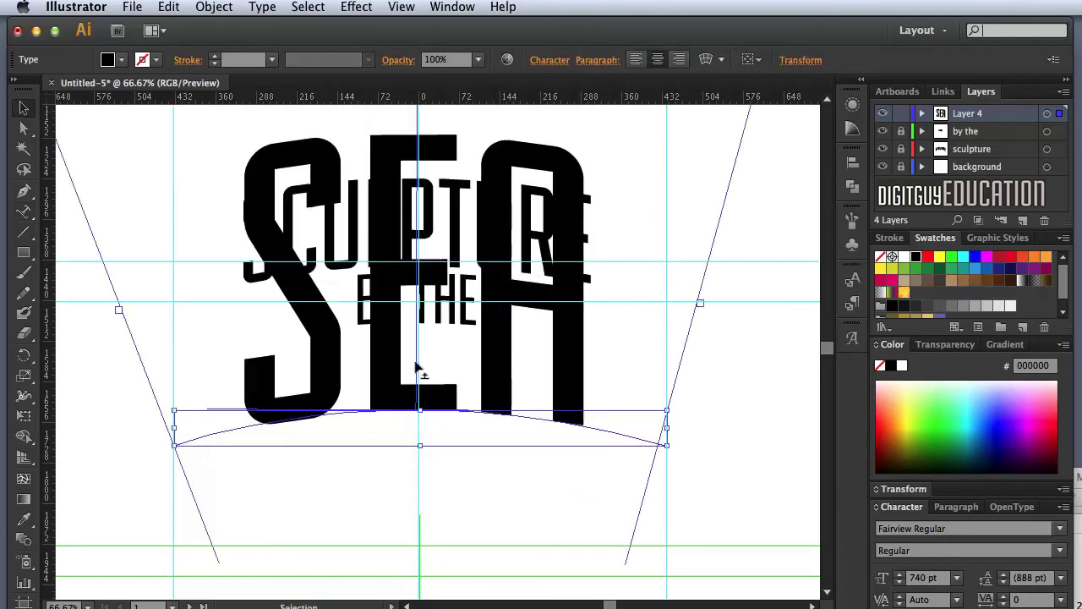
key("shift+Down")
key("shift+Down")
key("shift+Down")
key("shift+Down")
key("shift+Down")
key("shift+Down")
key("shift+Down")
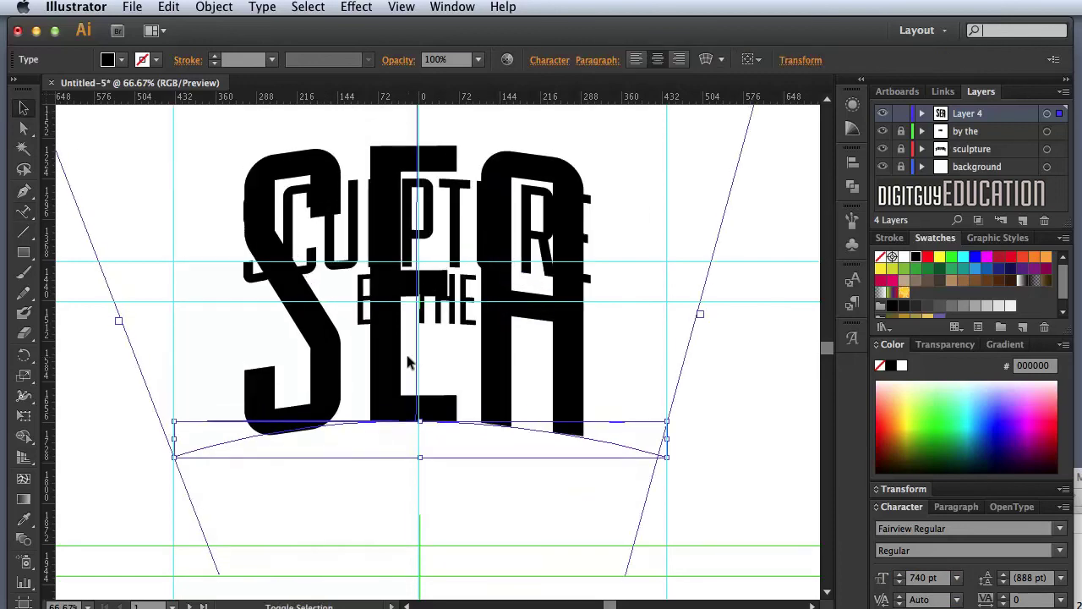
key("shift+Down")
key("shift+Down")
key("shift+Down")
key("shift+Down")
key("shift+Down")
key("shift+Down")
key("shift+Down")
key("shift+Down")
key("shift+Down")
key("shift+Down")
key("shift+Down")
key("shift+Down")
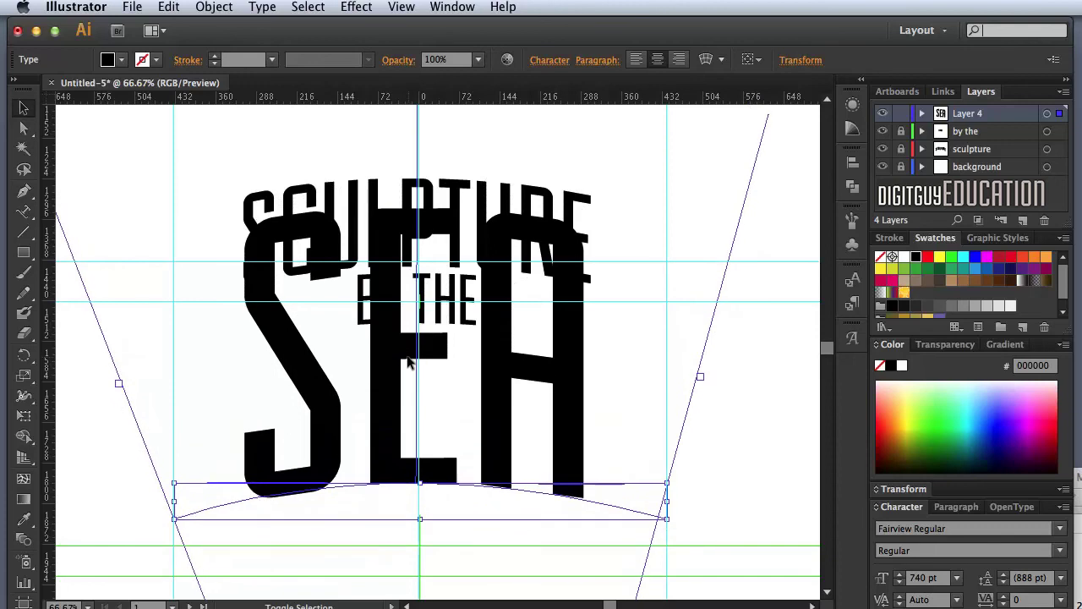
key("shift+Down")
key("shift+Down")
key("shift+Down")
key("shift+Down")
key("shift+Down")
key("shift+Down")
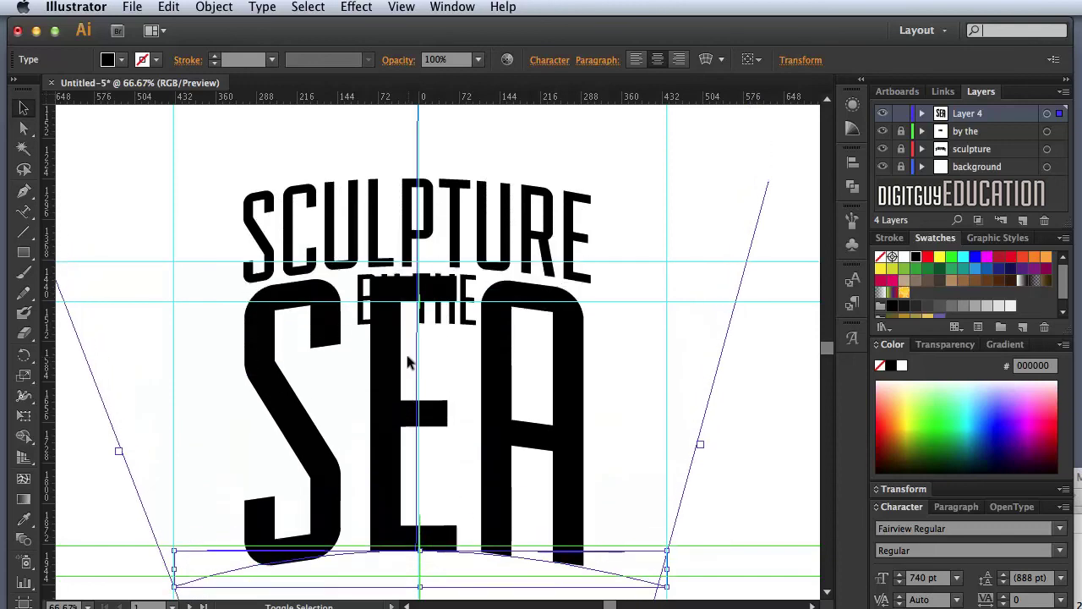
key("shift+Down")
key("shift+Down")
key("shift+Down")
key("shift+Down")
key("shift+Down")
key("shift+Down")
key("shift+Down")
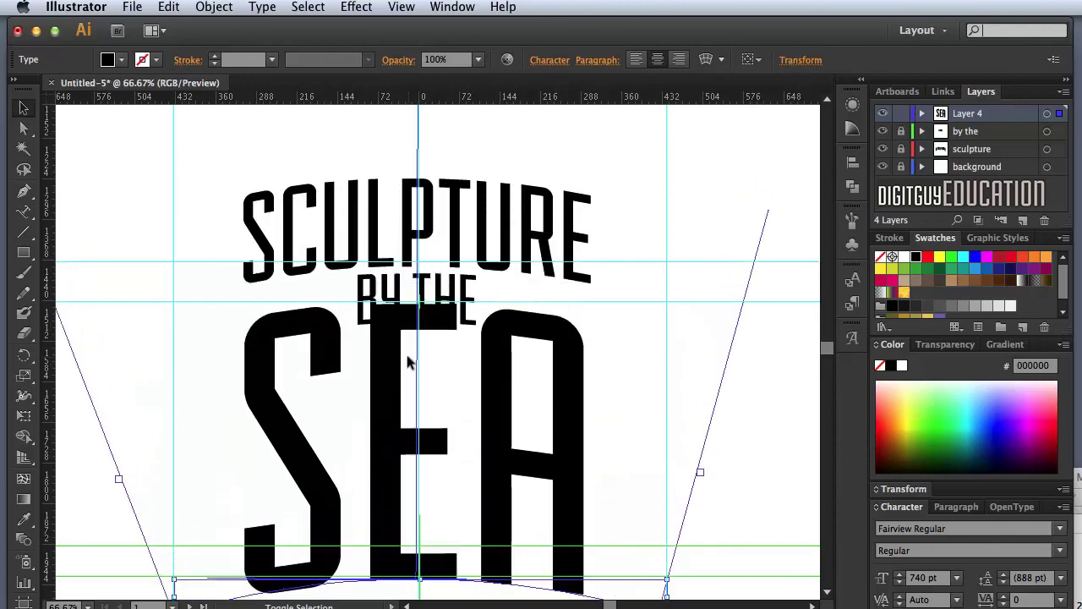
key("shift+Down")
key("shift+Down")
key("shift+Down")
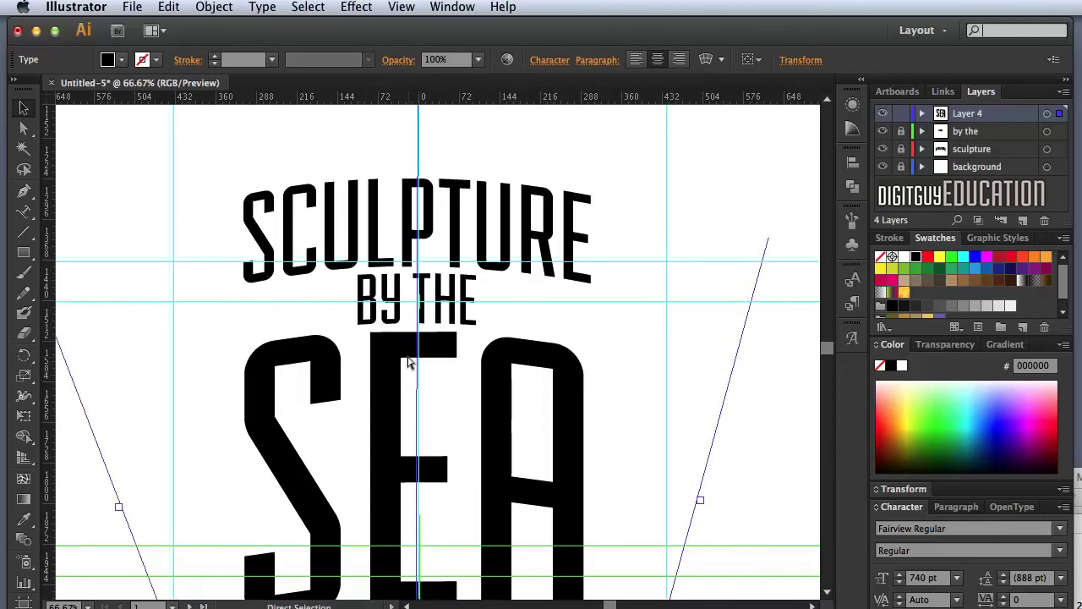
key("super+minus")
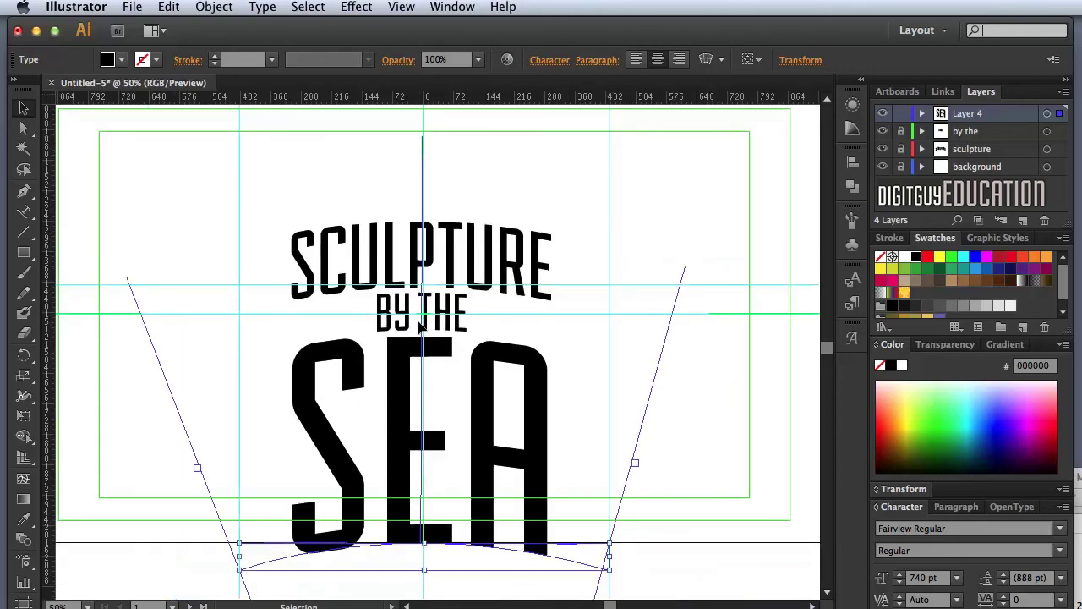
left_click(24, 211)
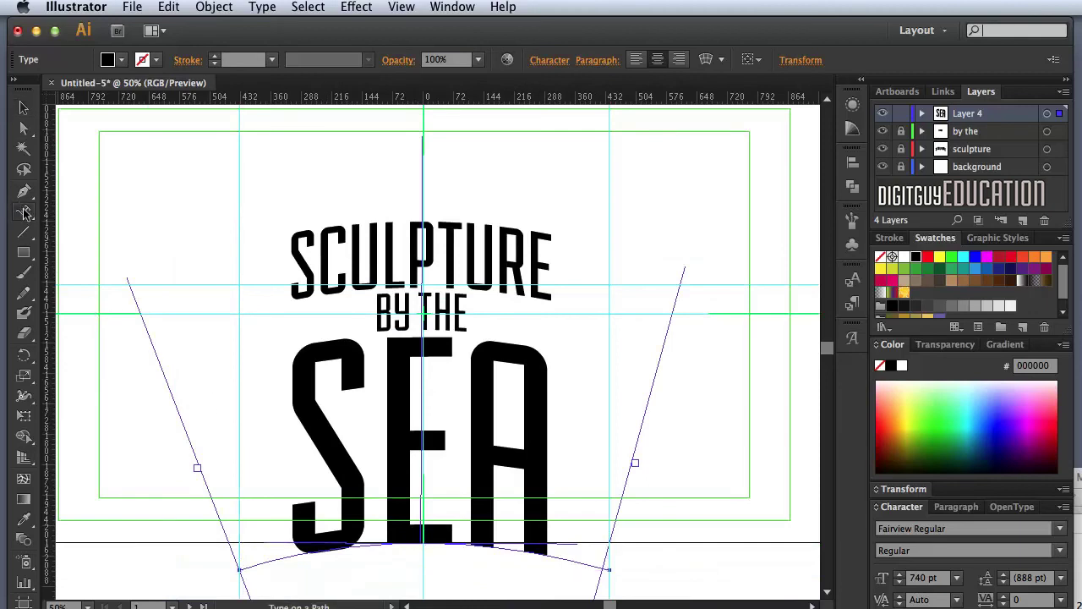
Enlarge the SEA lettering to 824 pt in the Character panel
left_click_drag(374, 486, 286, 471)
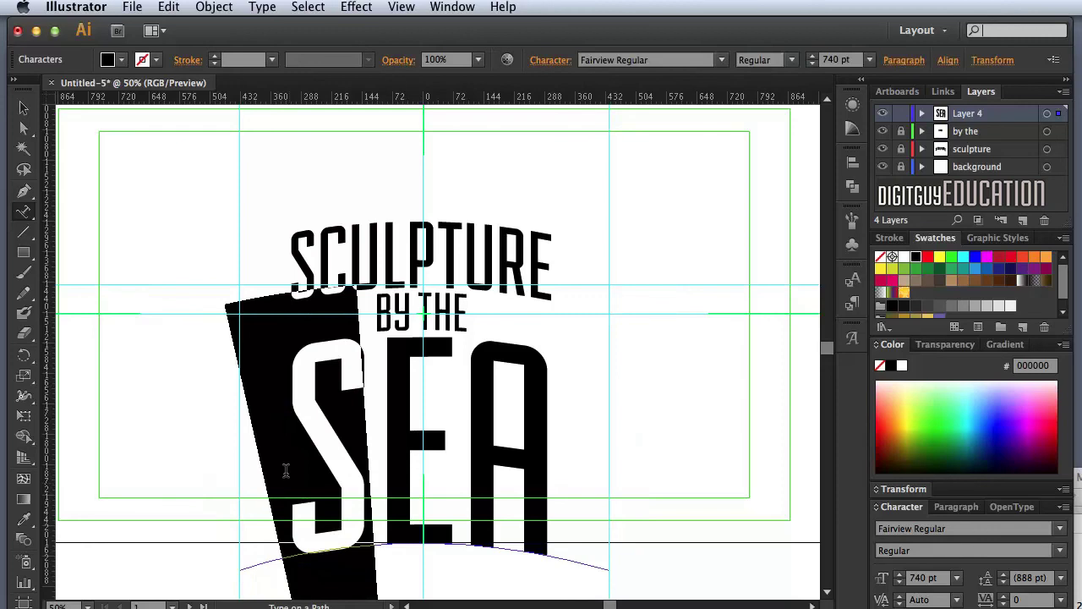
left_click(930, 578)
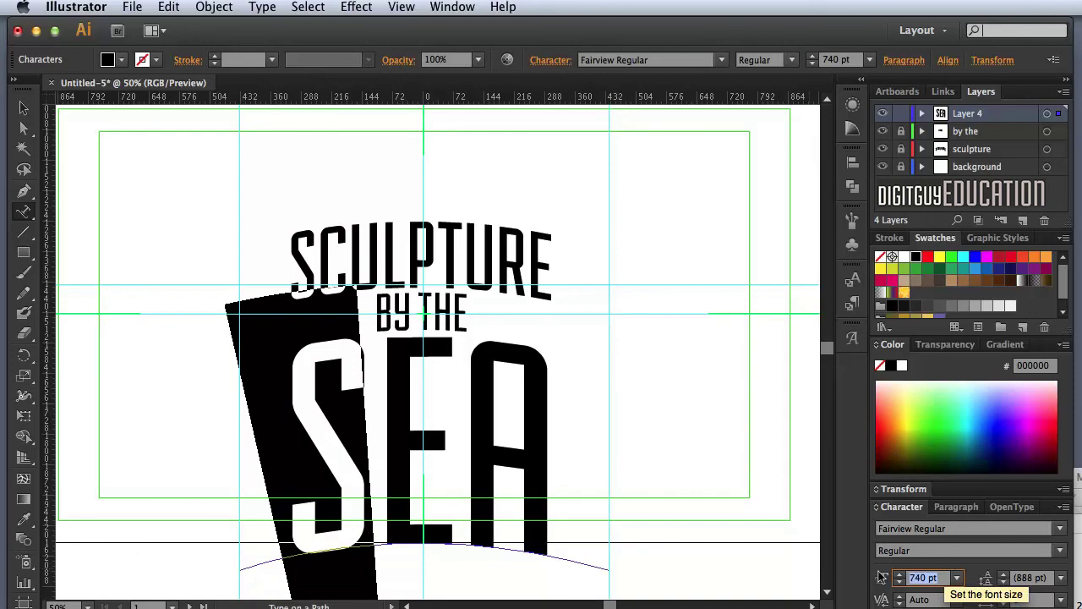
type("824")
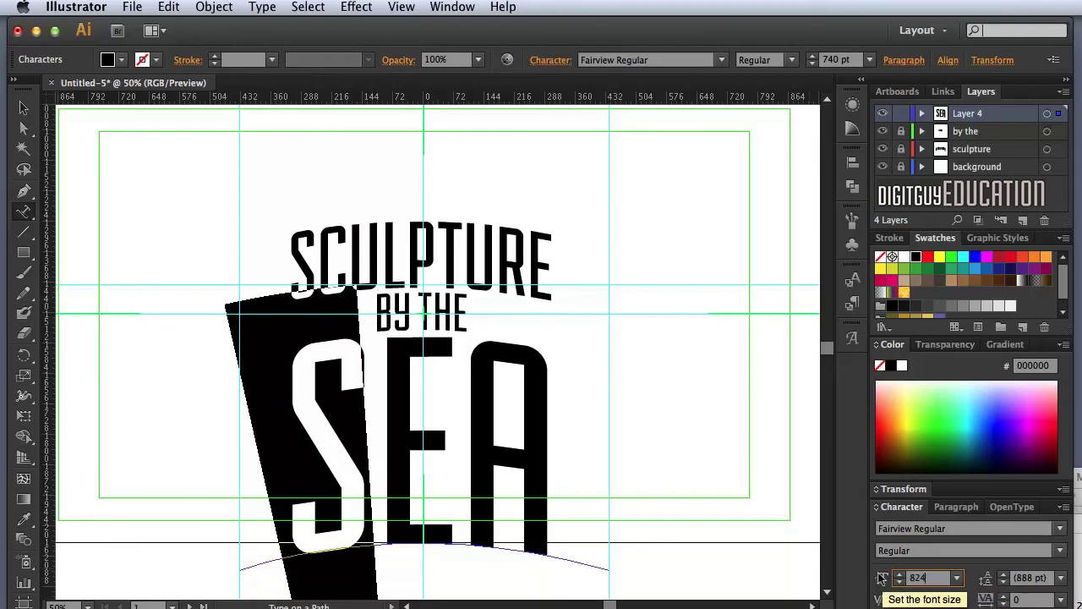
key("Return")
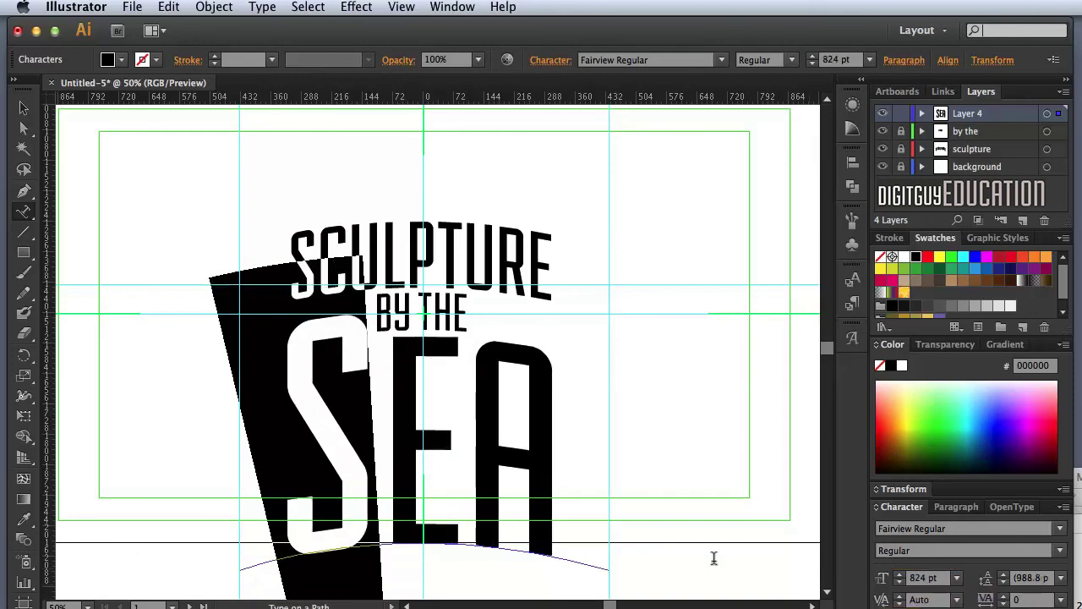
key("super+z")
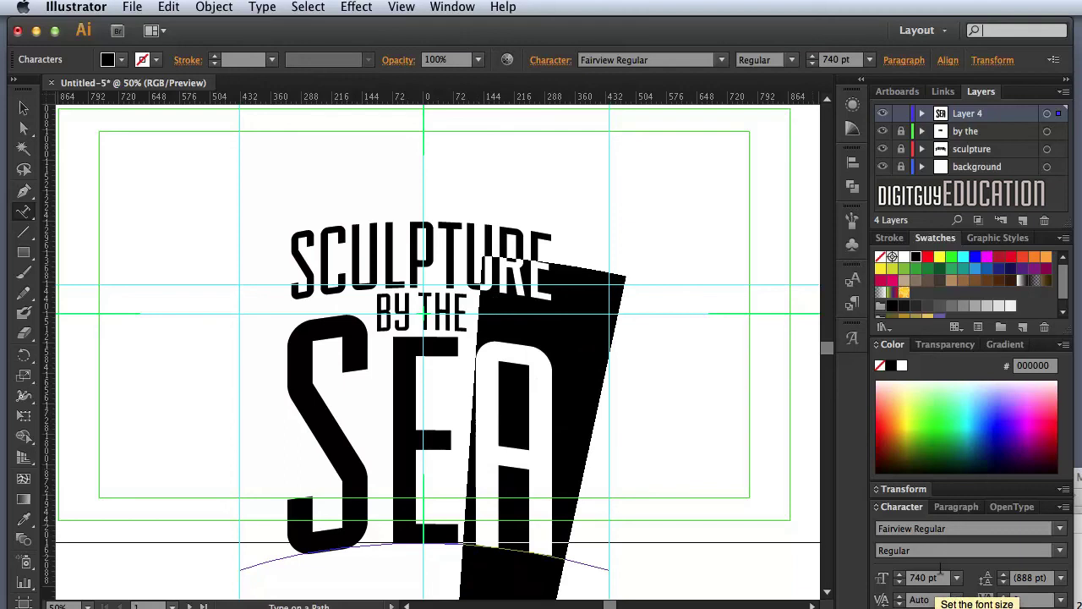
left_click(930, 578)
type("824")
key("Return")
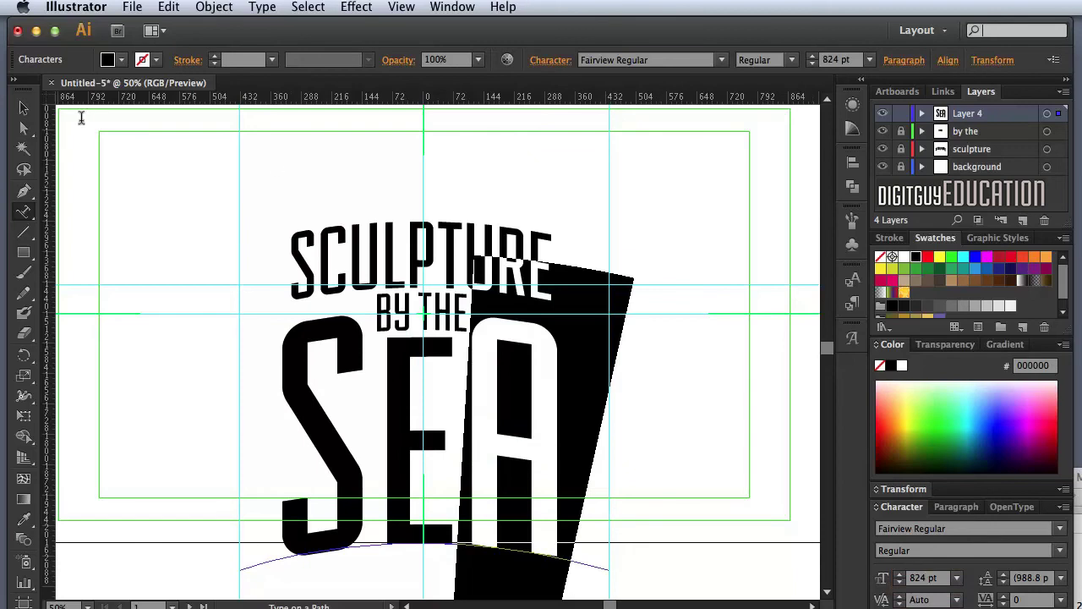
left_click(22, 108)
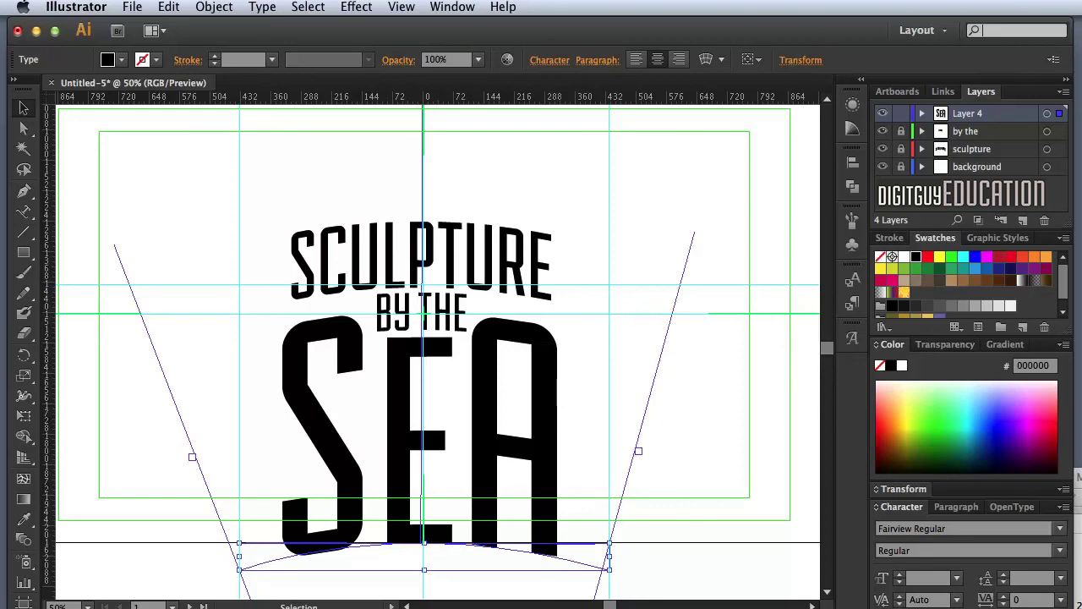
Zoom out and unlock the sculpture and by the layers
left_click(973, 166)
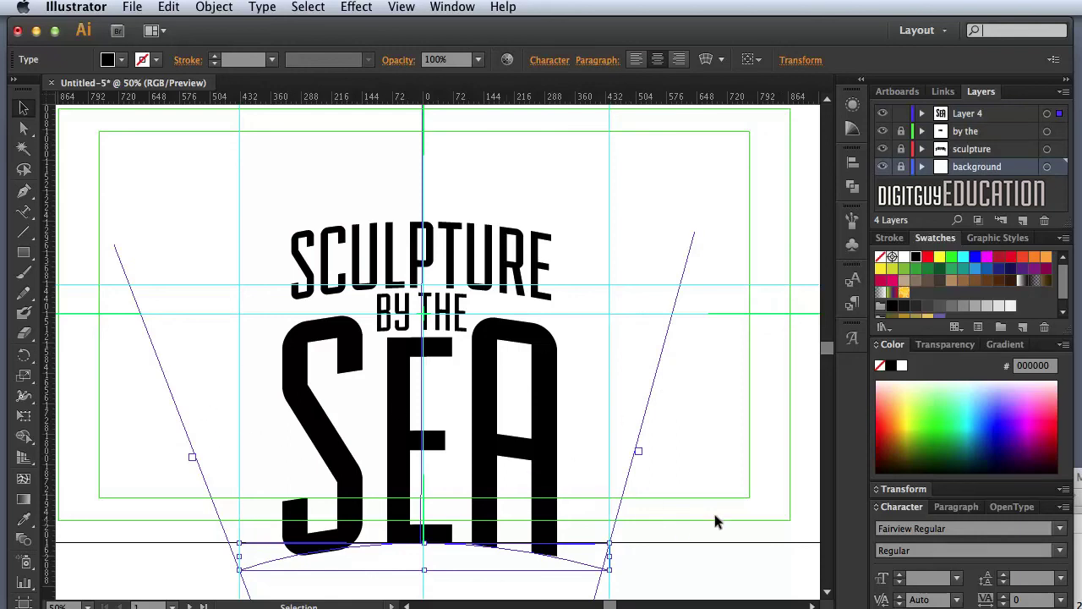
key("super+minus")
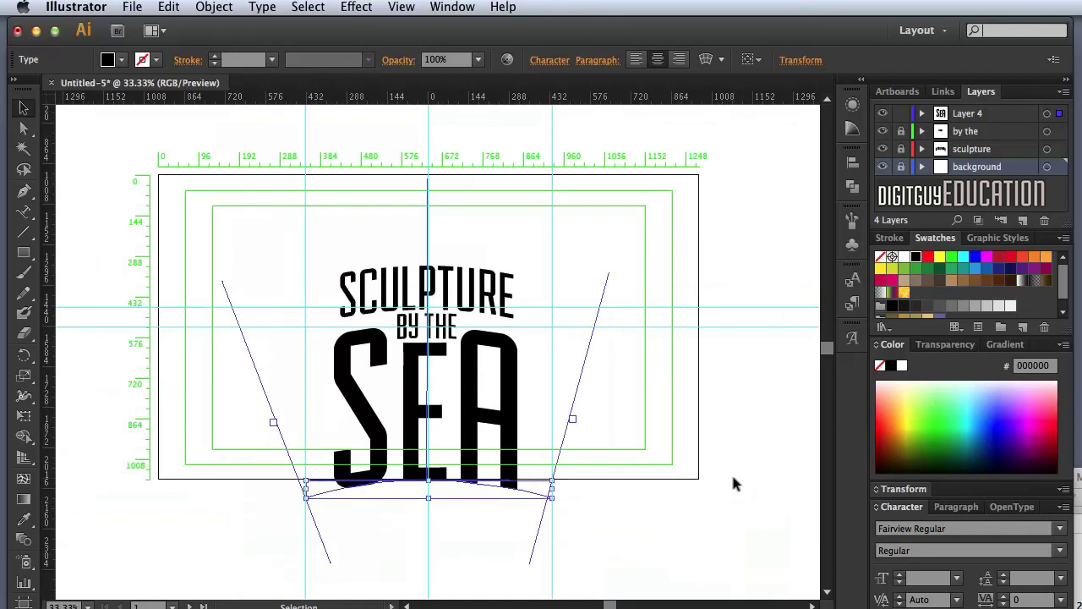
left_click(900, 148)
left_click(901, 131)
Select all three title lines and nudge them up three Shift+Up steps
left_click_drag(624, 505, 317, 233)
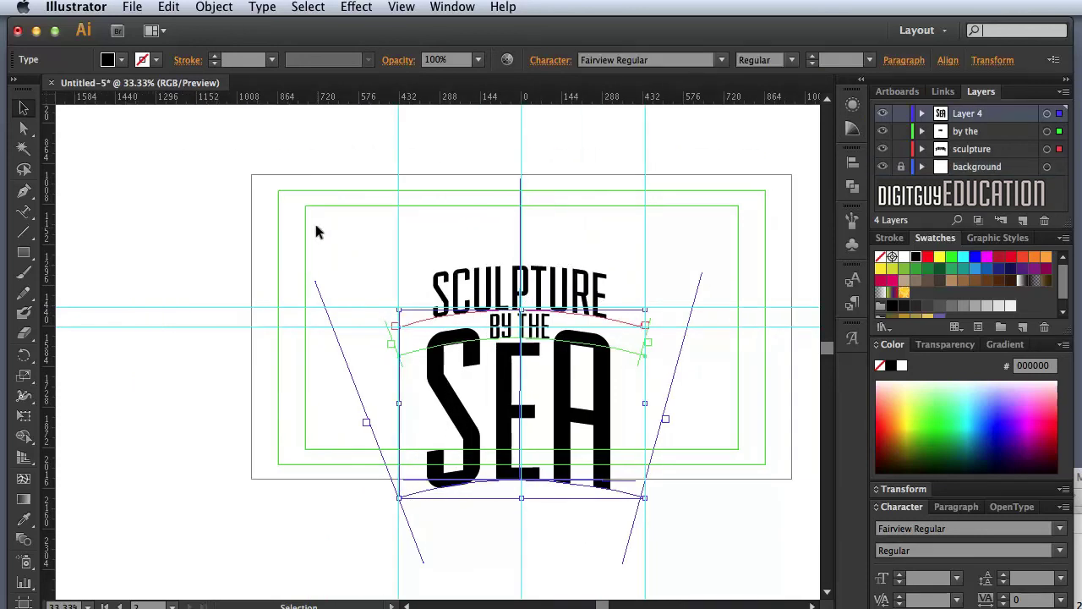
key("shift+Up")
key("shift+Up")
key("shift+Up")
key("shift+Up")
key("shift+Up")
key("shift+Up")
key("shift+Up")
key("shift+Up")
key("shift+Up")
key("shift+Up")
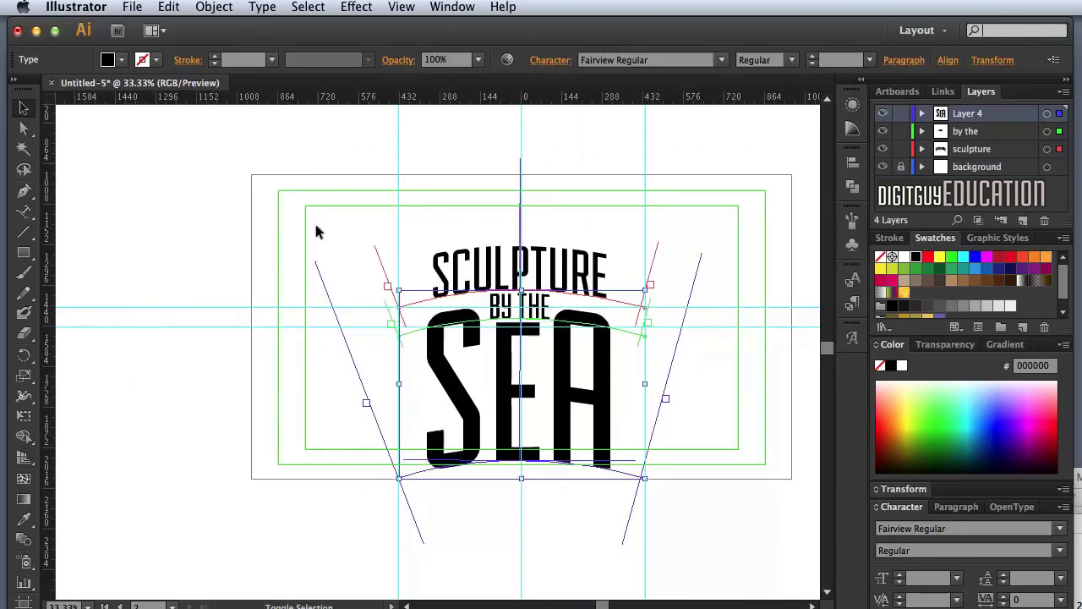
key("shift+Up")
key("shift+Up")
key("shift+Up")
key("shift+Up")
key("shift+Up")
key("shift+Up")
key("shift+Up")
key("shift+Up")
key("shift+Up")
key("shift+Up")
key("shift+Up")
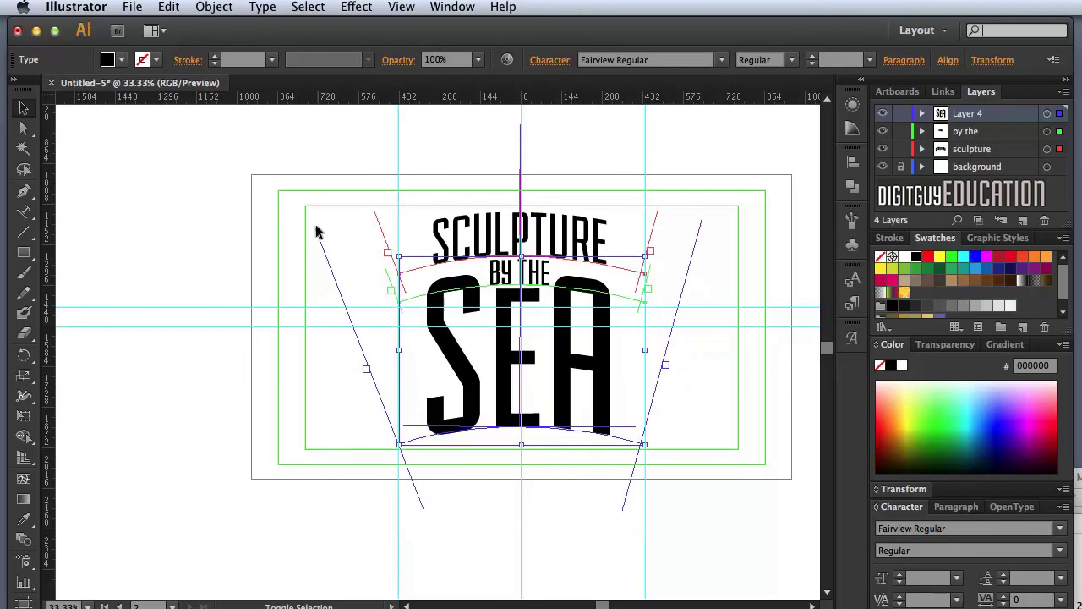
key("shift+Up")
key("shift+Up")
key("shift+Up")
key("shift+Up")
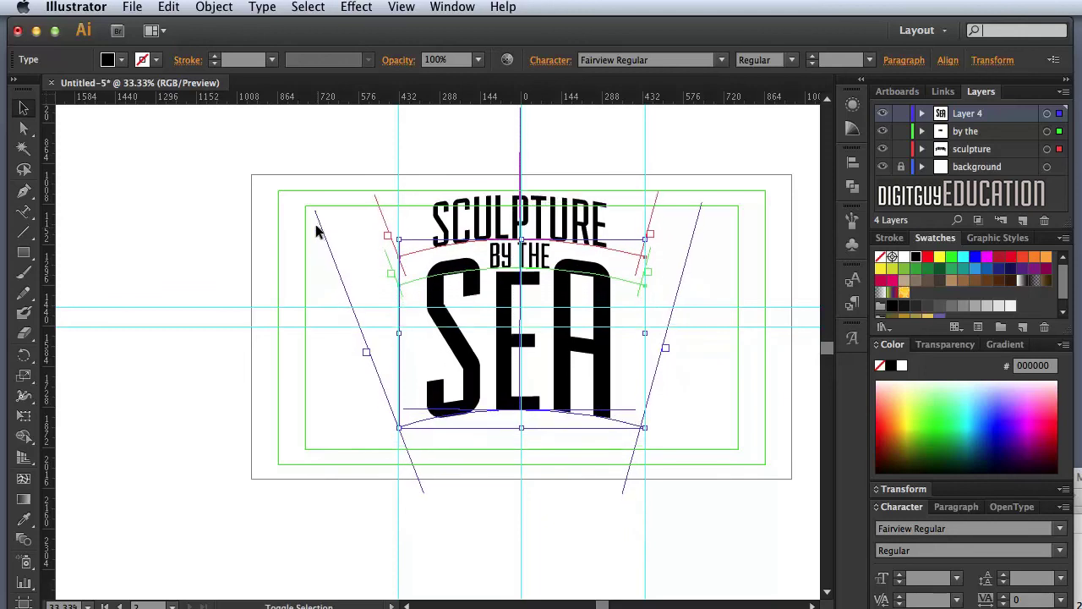
left_click(562, 501)
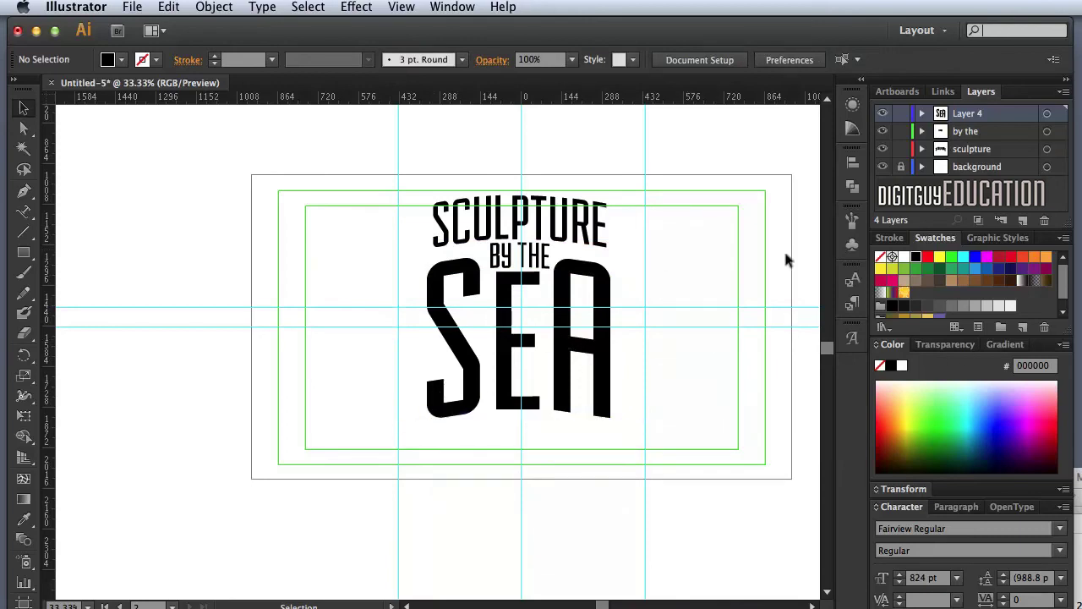
Draw a black rectangle covering the artboard on the background layer, then lock it
left_click(962, 167)
left_click(898, 164)
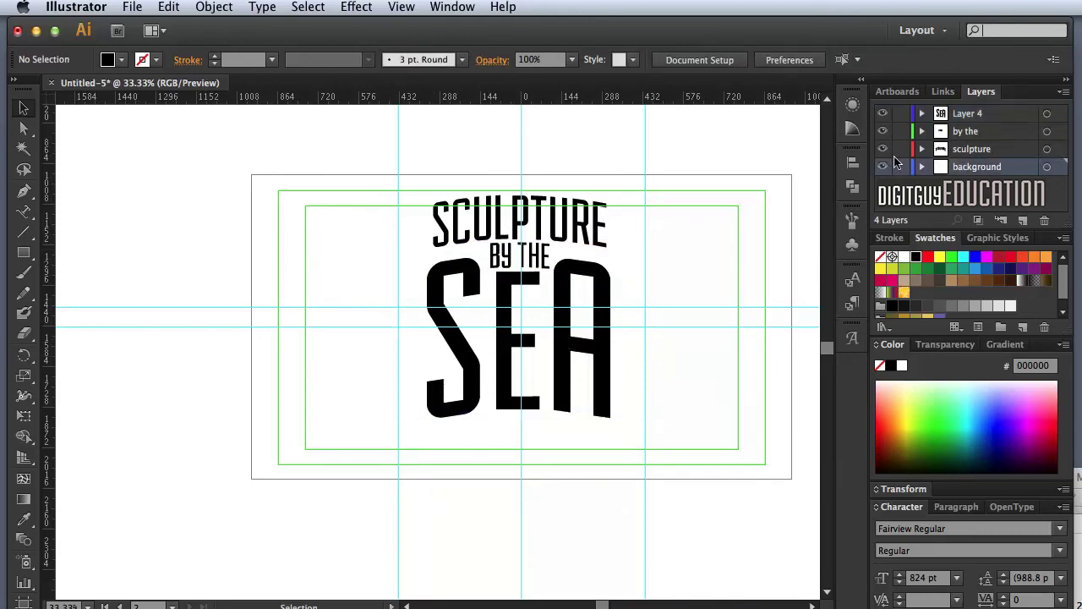
left_click(24, 252)
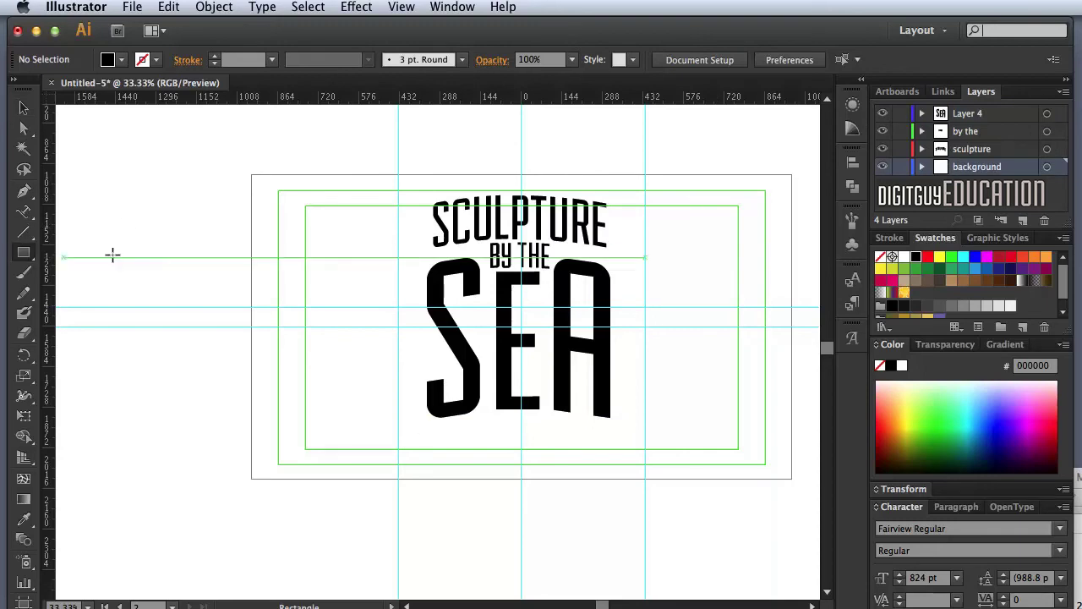
left_click_drag(269, 185, 781, 464)
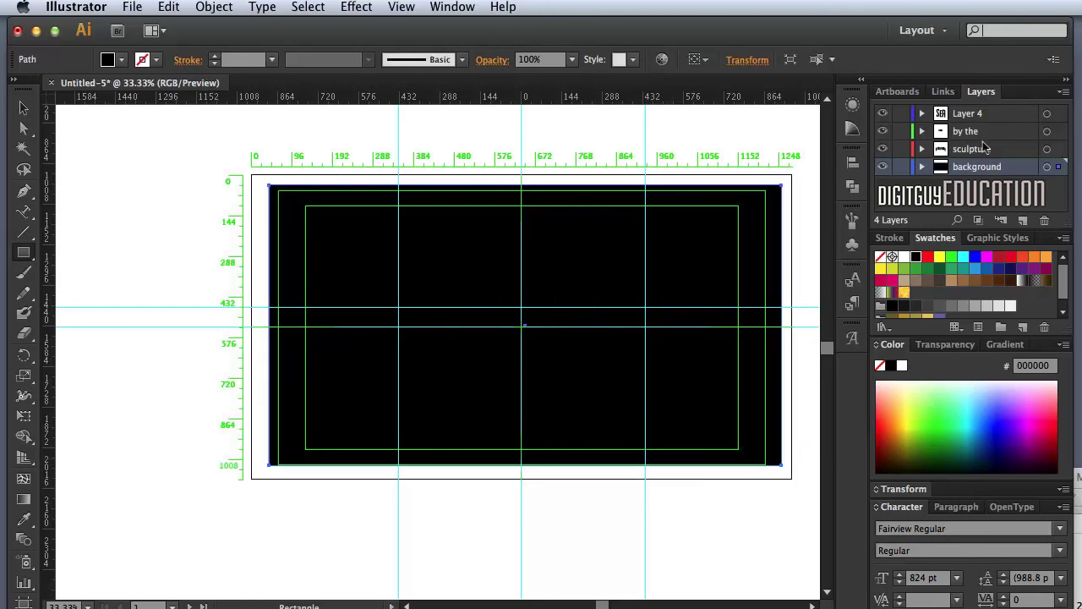
left_click(901, 166)
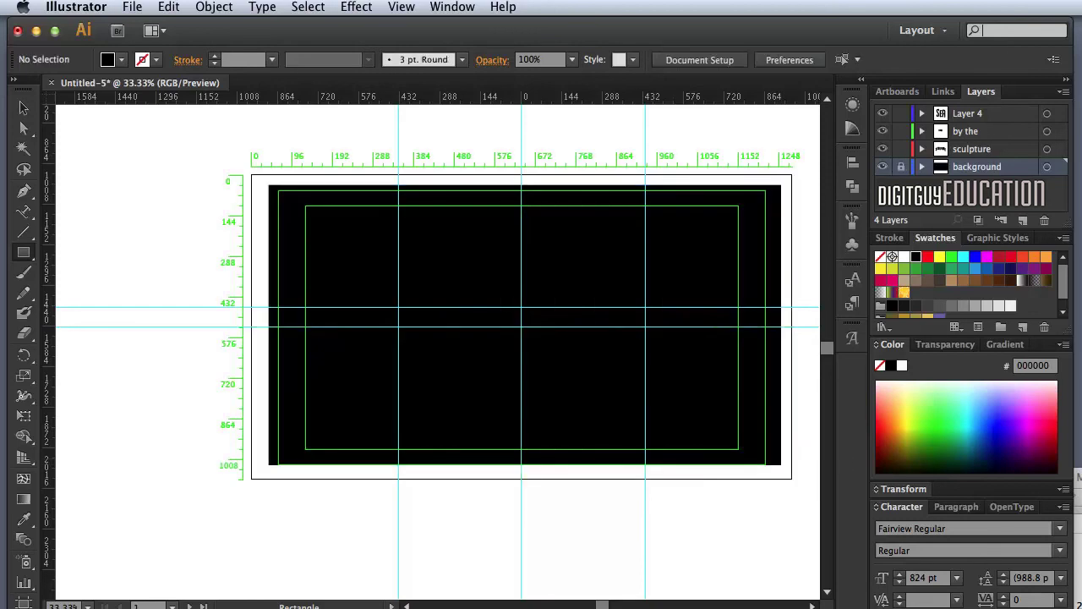
Fill all the title lettering with white and deselect
key("super+a")
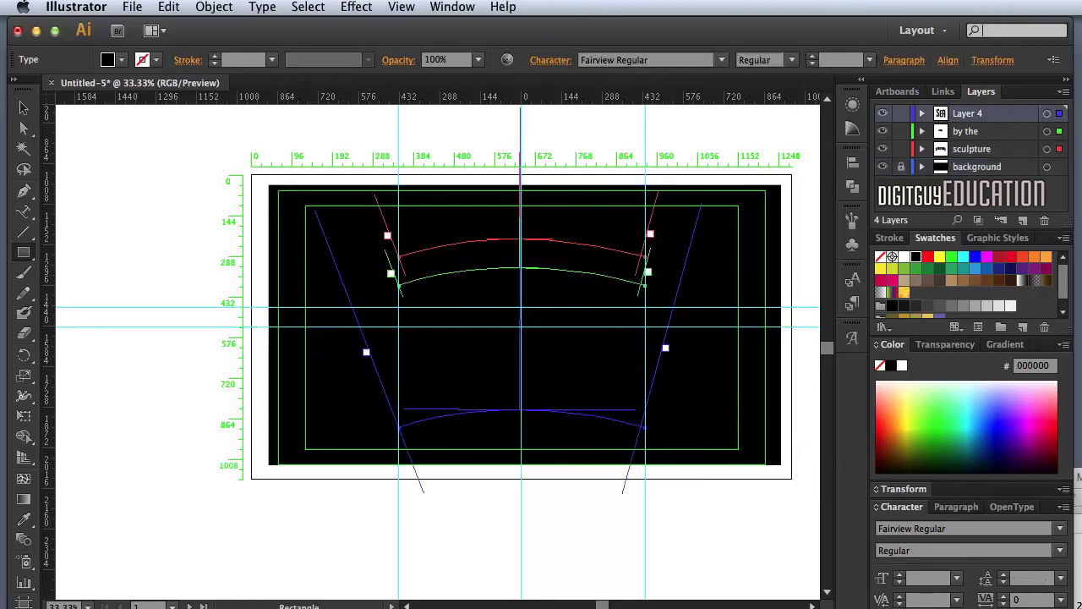
left_click(898, 366)
left_click(24, 108)
left_click(175, 182)
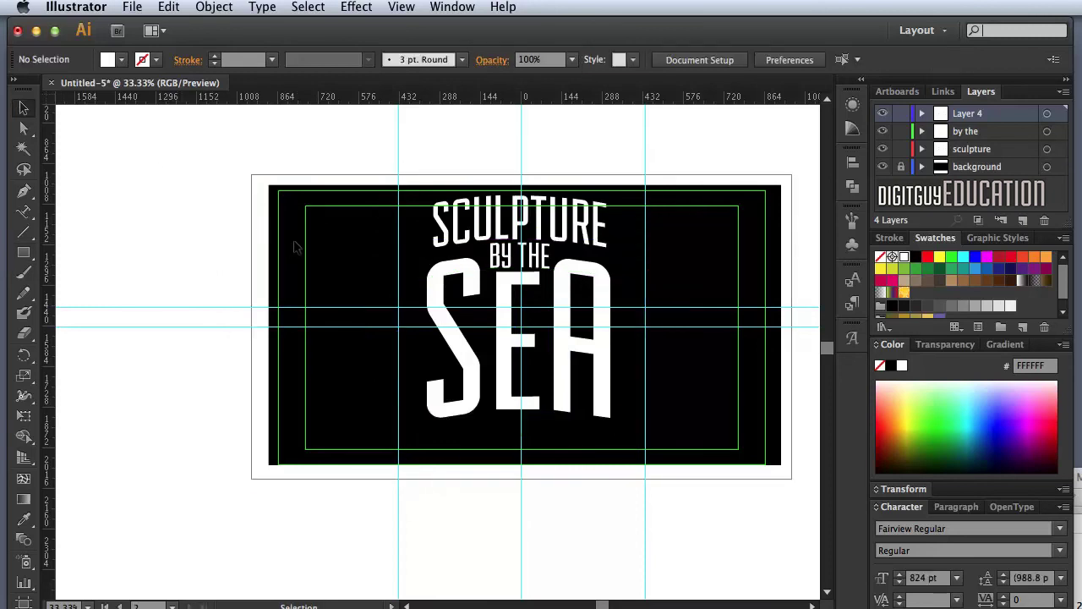
Save the design to the Desktop as SBS_Start.ai, accepting the Illustrator CS6 options
key("a")
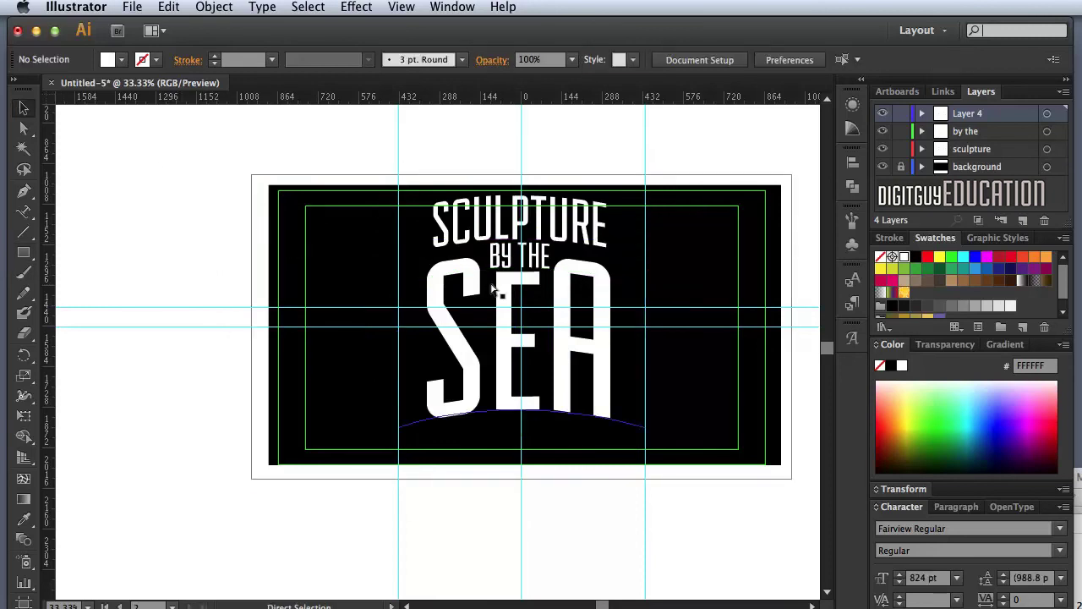
key("super+s")
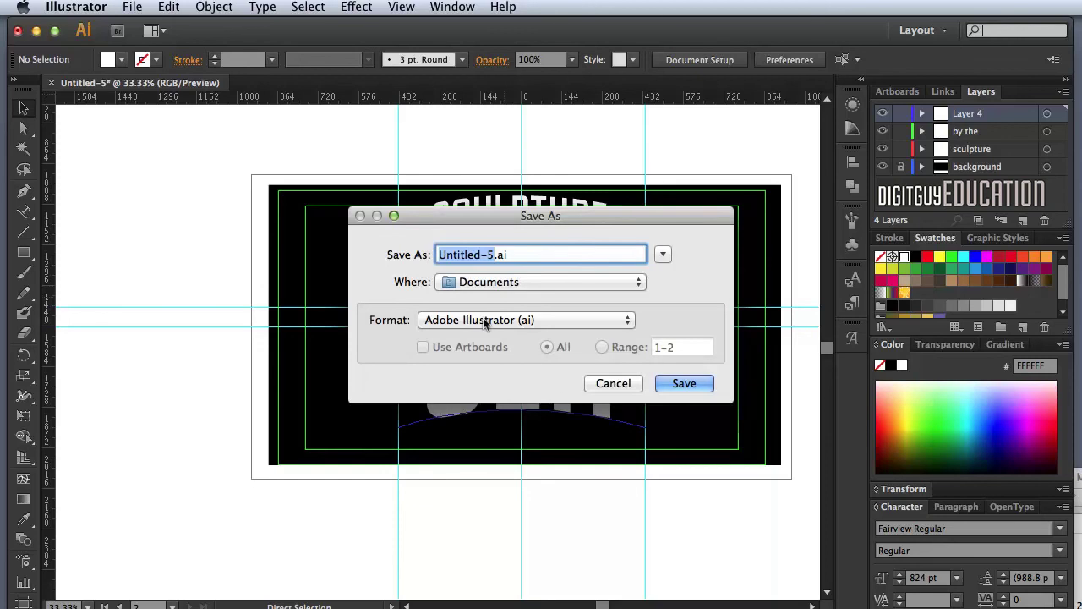
left_click(480, 283)
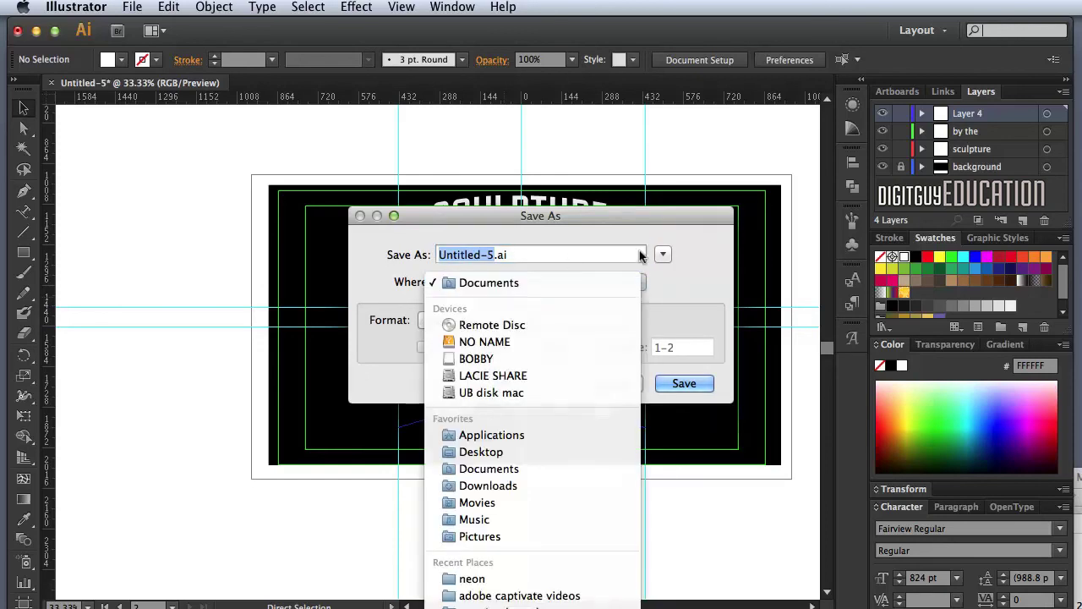
left_click(657, 254)
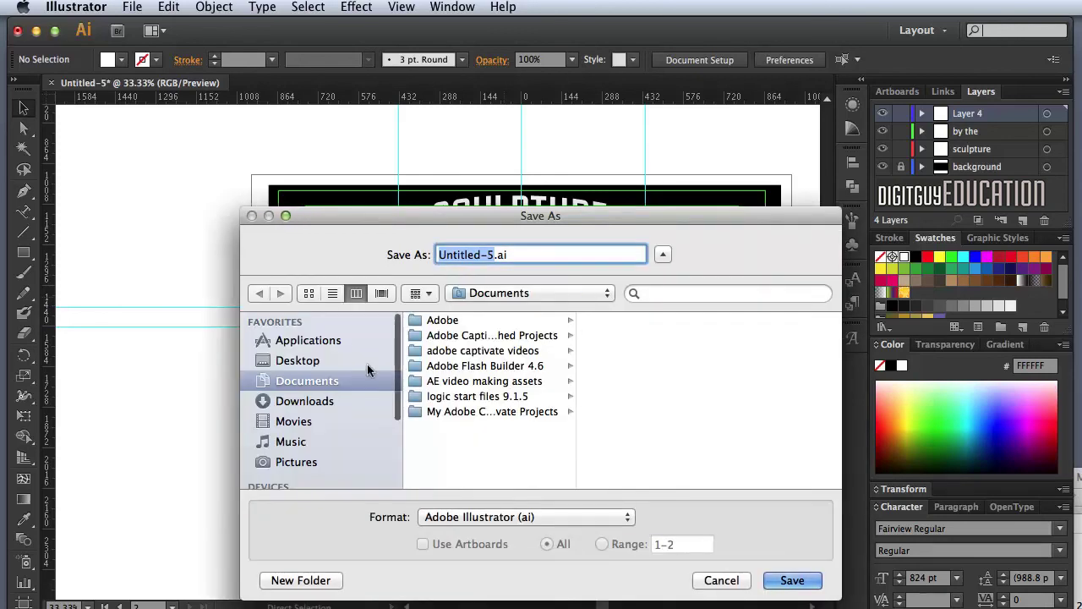
left_click(315, 362)
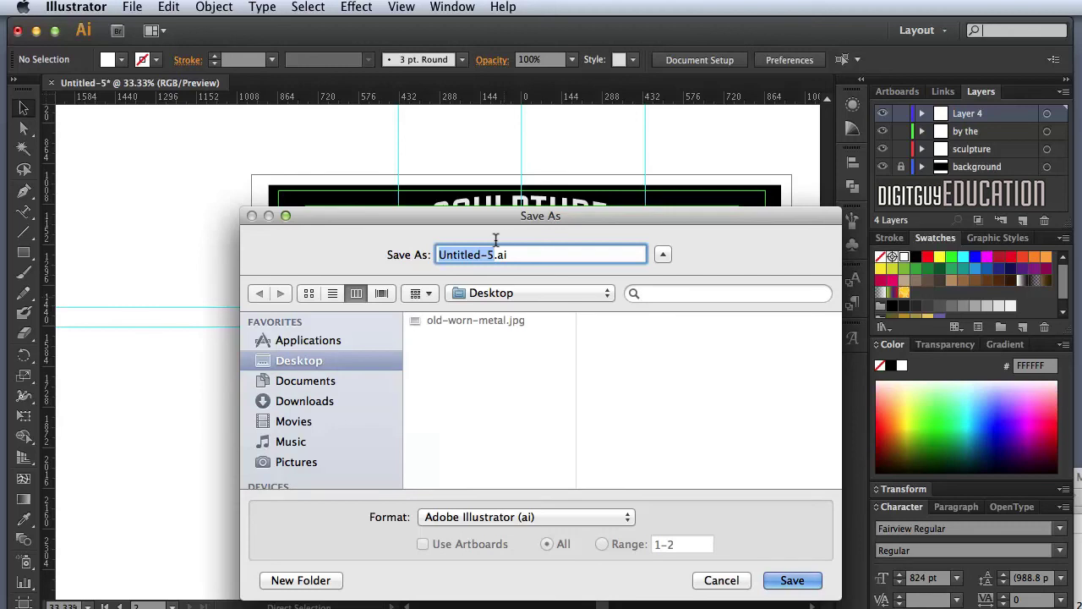
type("S")
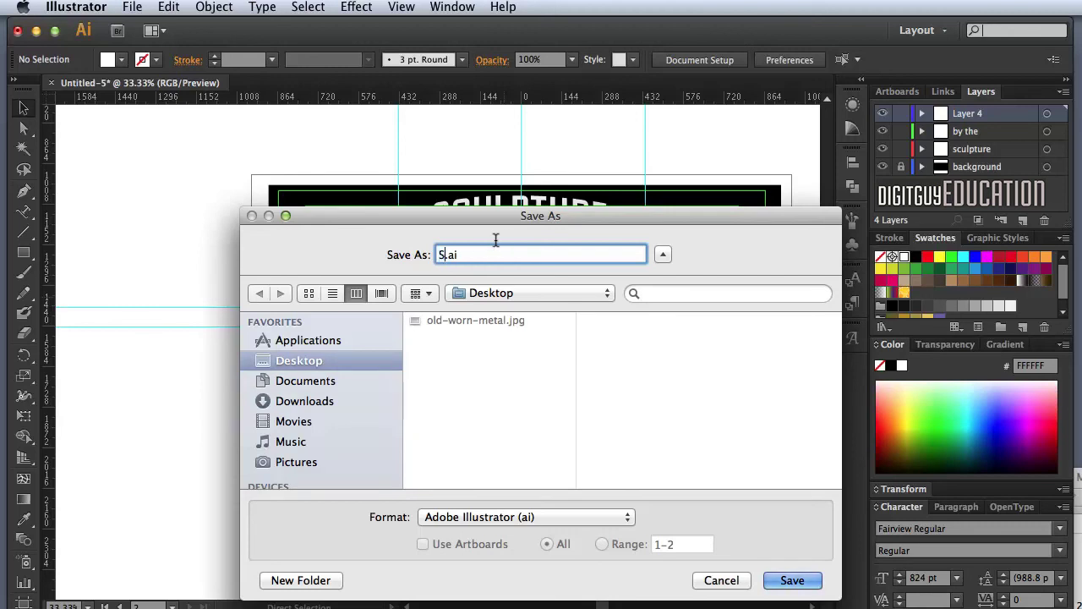
type("BS_Start")
left_click(793, 584)
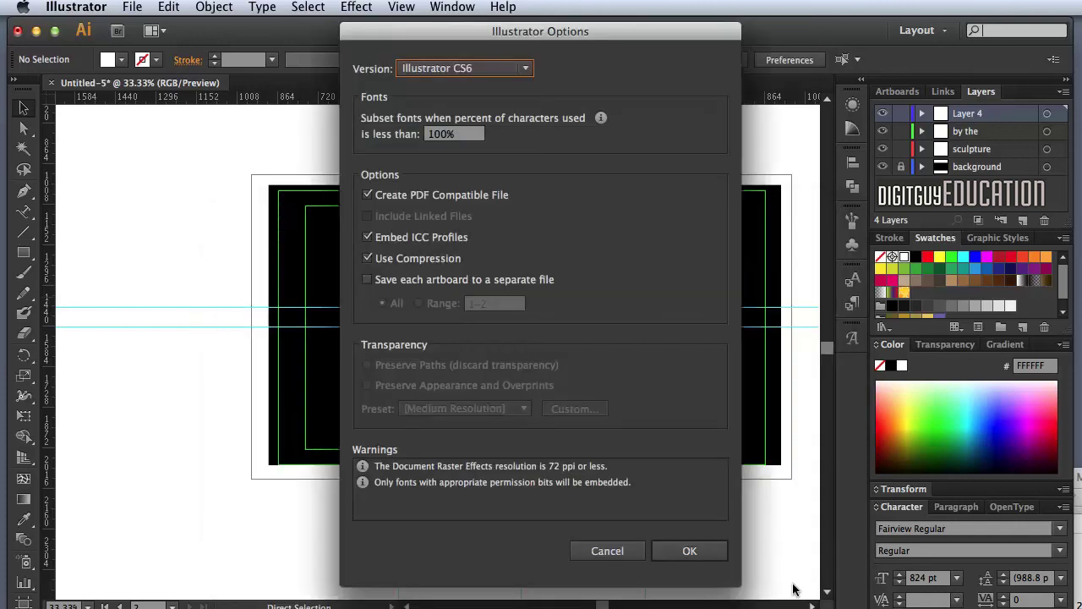
left_click(690, 551)
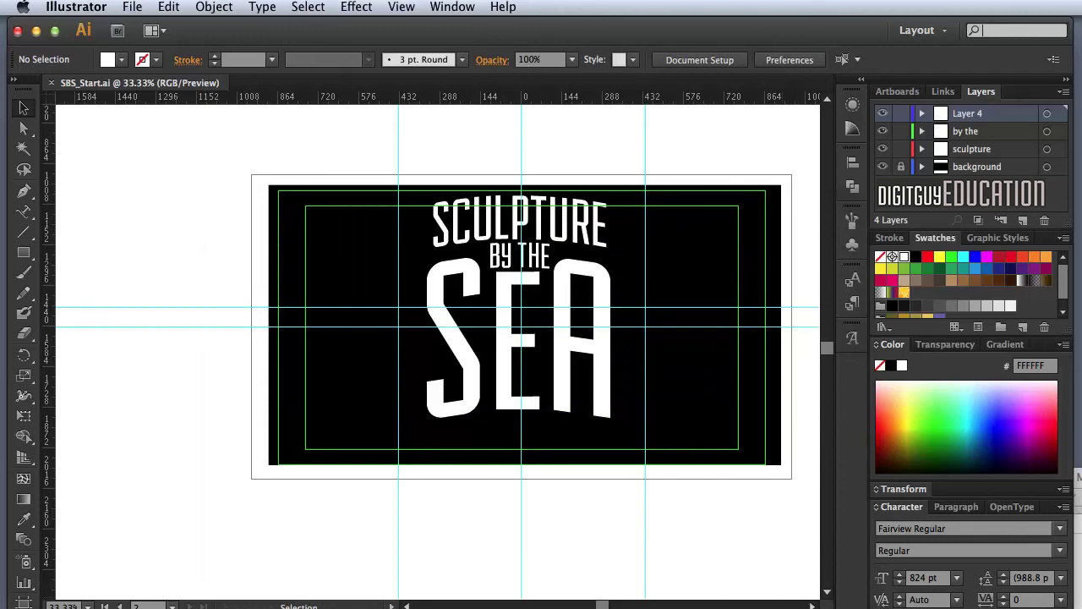